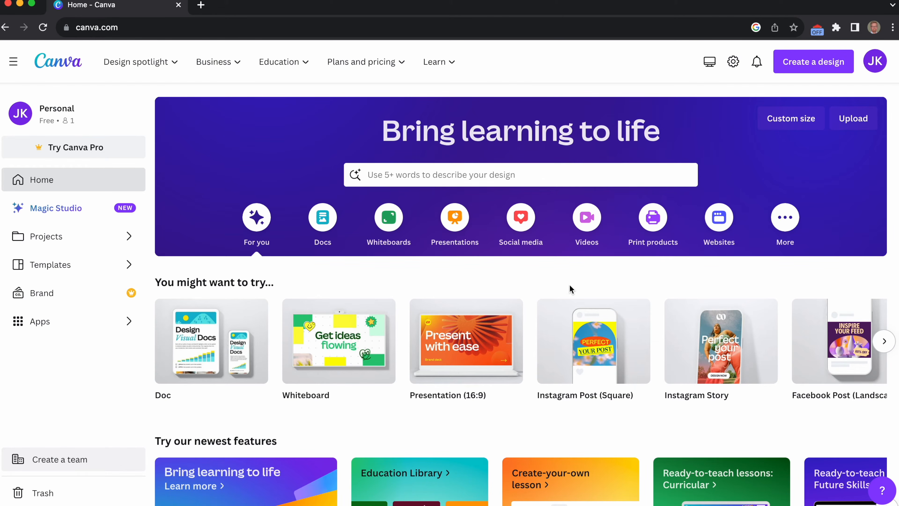
Look over the home page's suggested design types and newest features, plus the Education and the Plans and pricing offerings.
{"action": "mouse_move", "coordinate": [486, 363]}
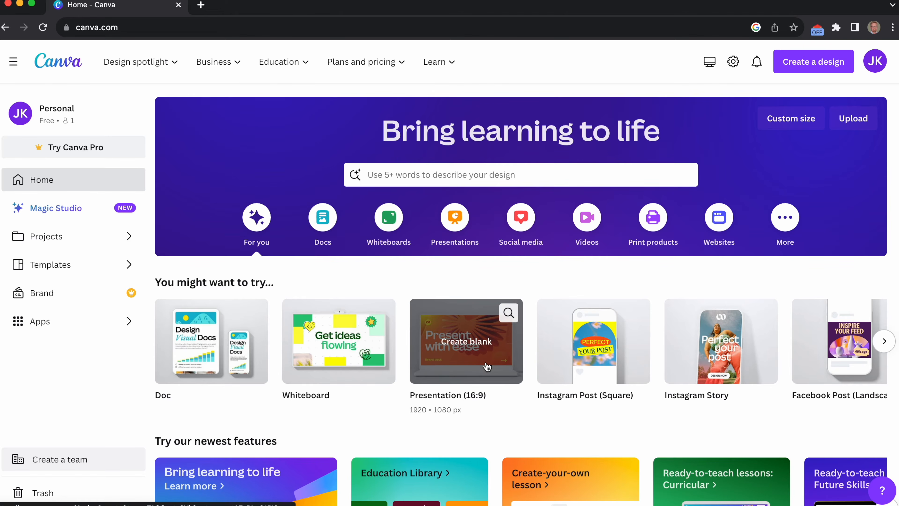
{"action": "scroll", "coordinate": [495, 394], "scroll_direction": "down", "scroll_amount": 3}
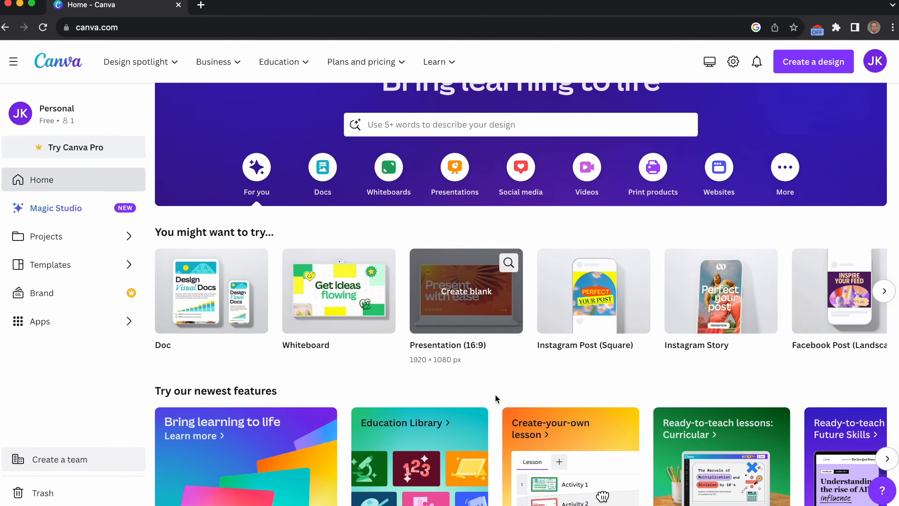
{"action": "scroll", "coordinate": [496, 397], "scroll_direction": "up", "scroll_amount": 3}
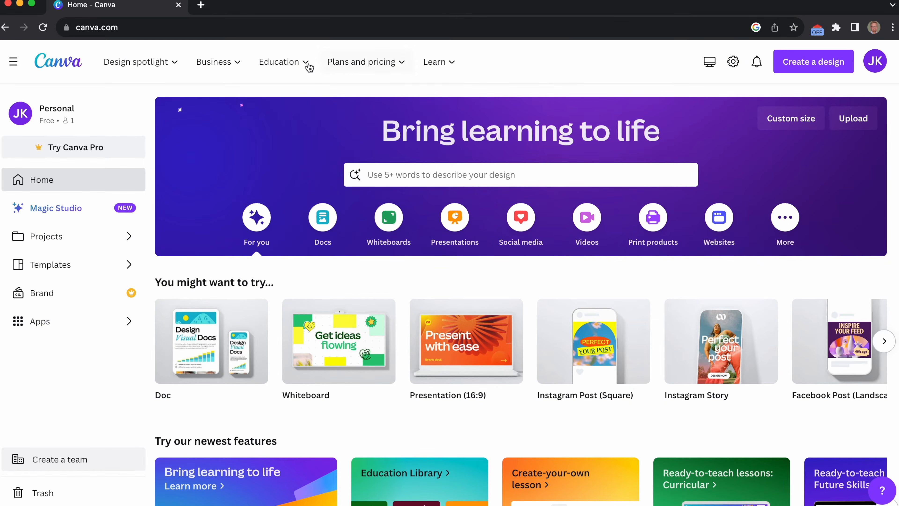
{"action": "mouse_move", "coordinate": [308, 66]}
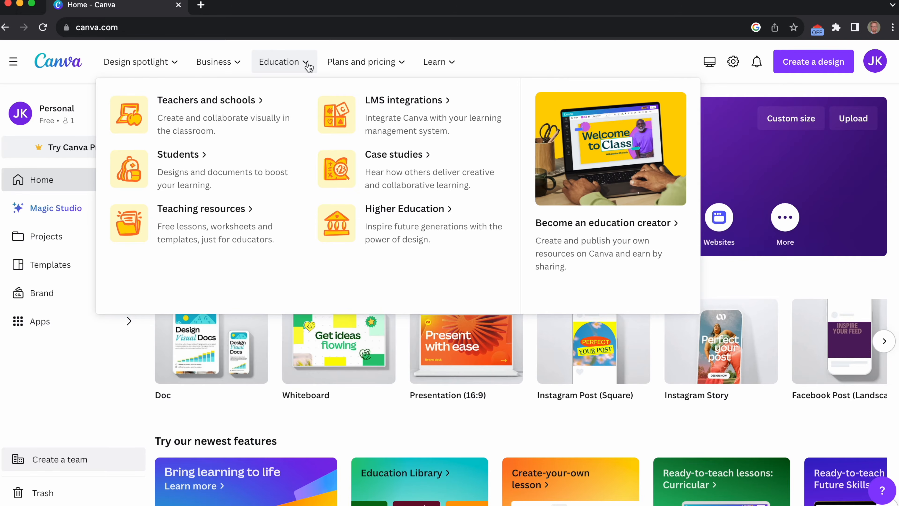
{"action": "mouse_move", "coordinate": [403, 67]}
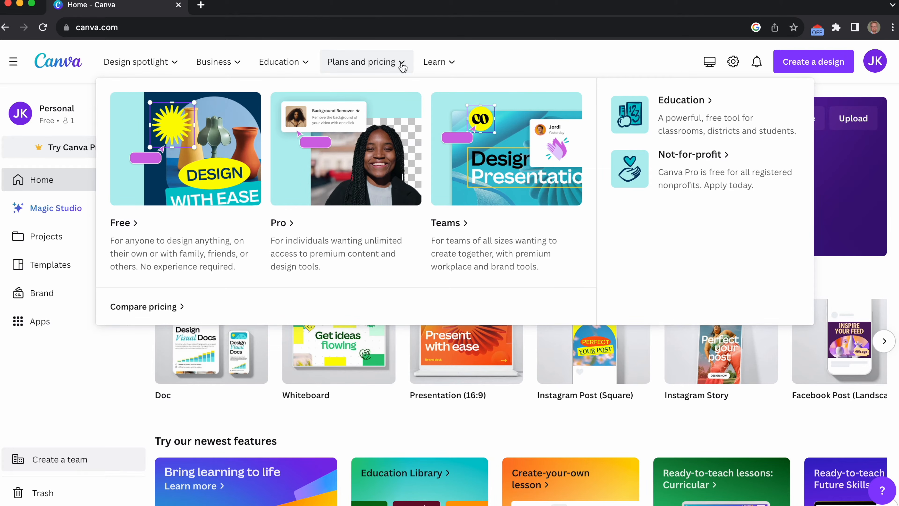
{"action": "mouse_move", "coordinate": [436, 63]}
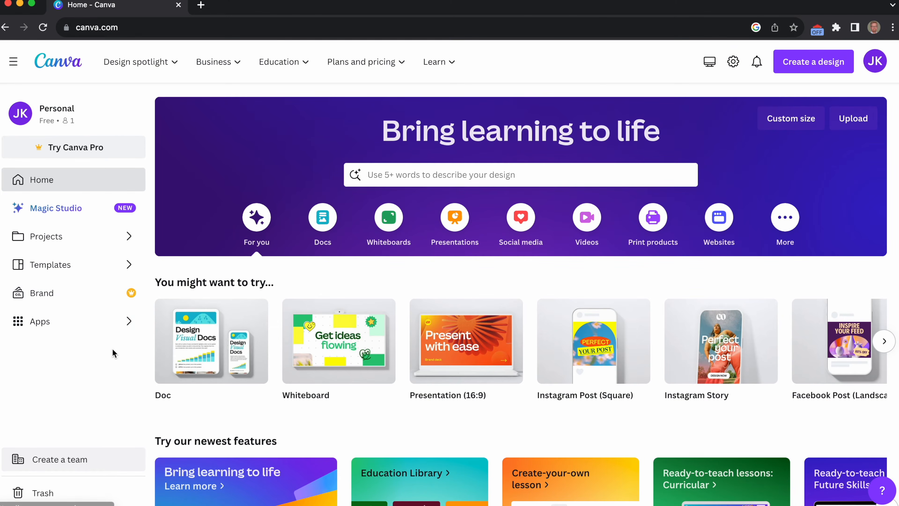
{"action": "scroll", "coordinate": [111, 354], "scroll_direction": "down", "scroll_amount": 3}
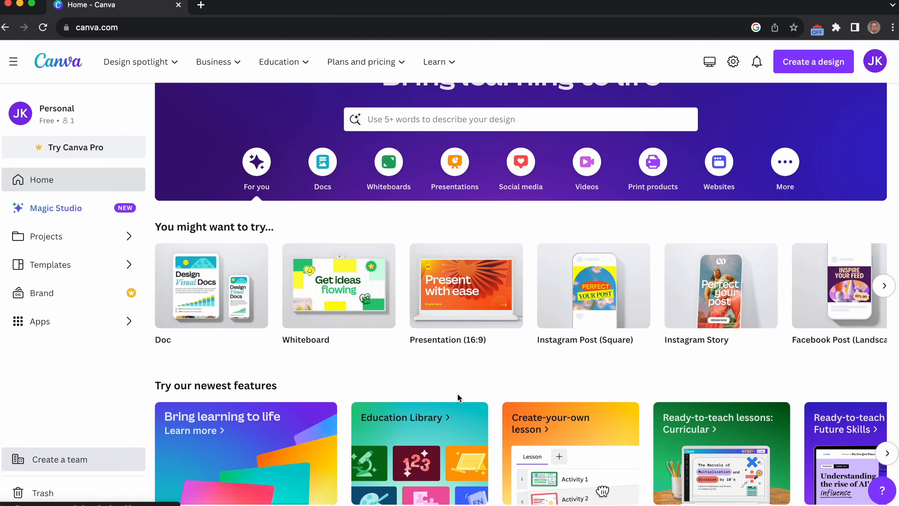
{"action": "scroll", "coordinate": [455, 395], "scroll_direction": "up", "scroll_amount": 3}
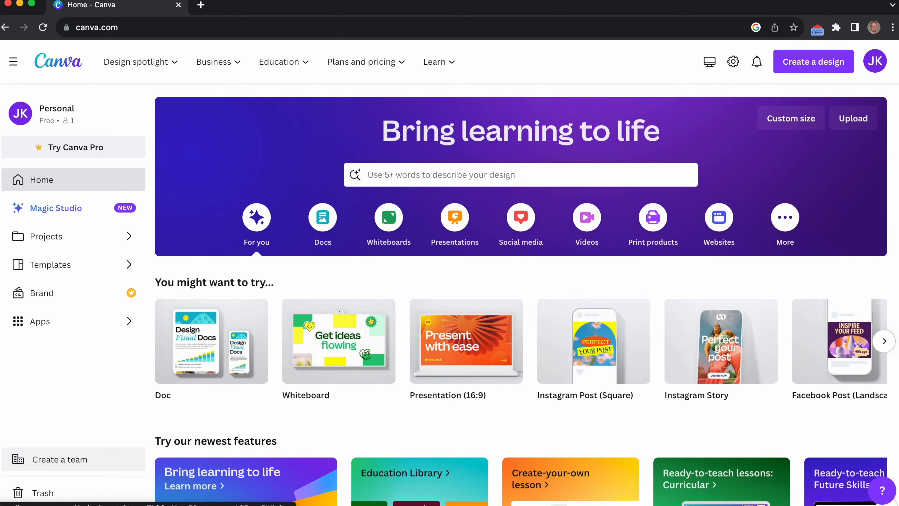
Browse the suggested design types and create a blank Presentation (16:9) design.
{"action": "left_click", "coordinate": [890, 348]}
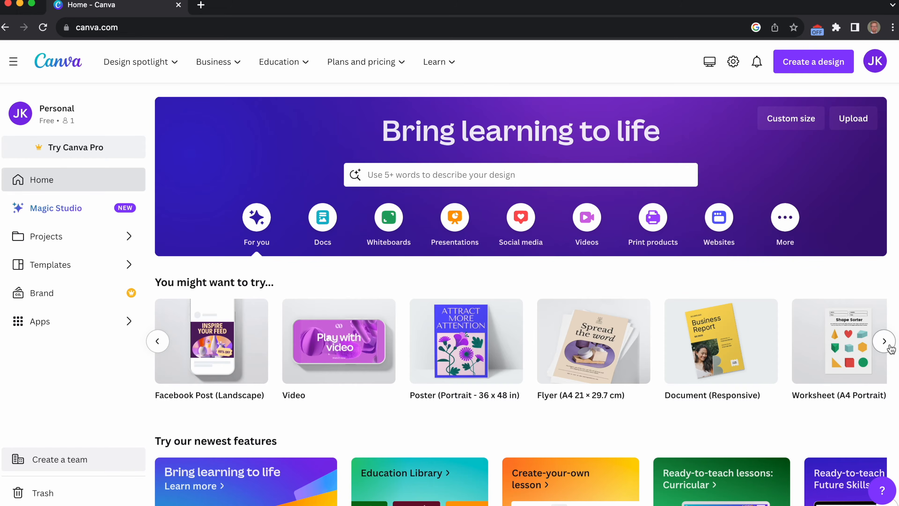
{"action": "left_click", "coordinate": [158, 341]}
{"action": "mouse_move", "coordinate": [481, 359]}
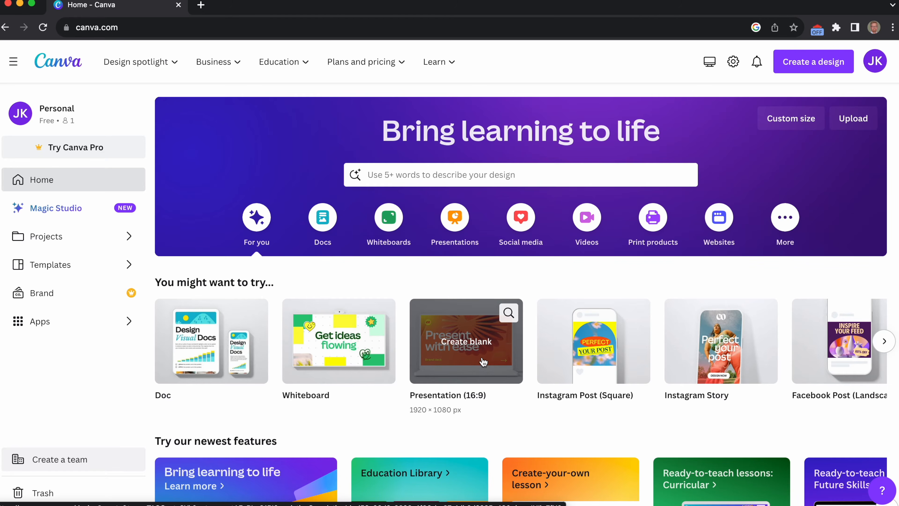
{"action": "left_click", "coordinate": [470, 345]}
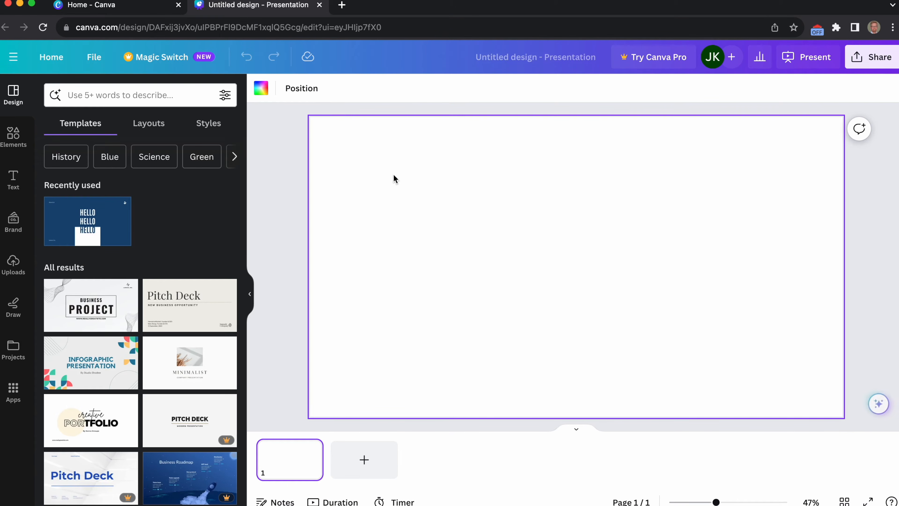
{"action": "left_click", "coordinate": [79, 96]}
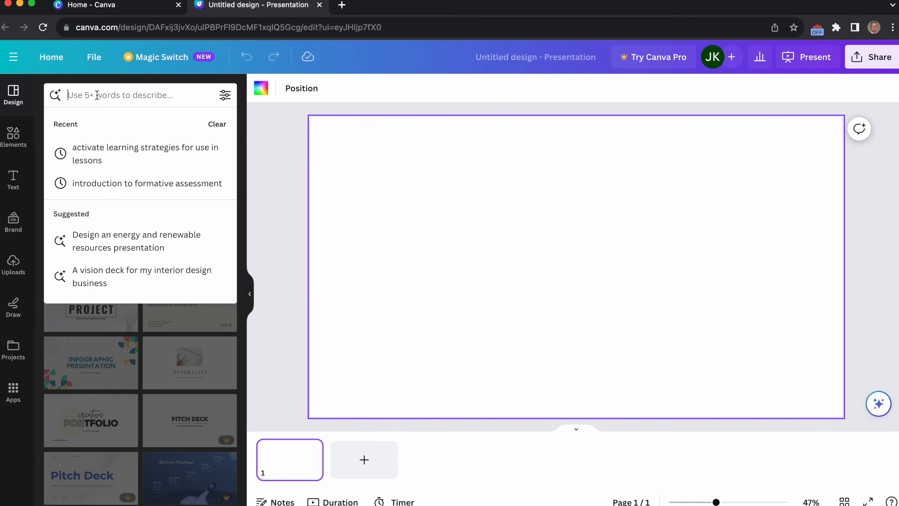
{"action": "type", "text": "ideas"}
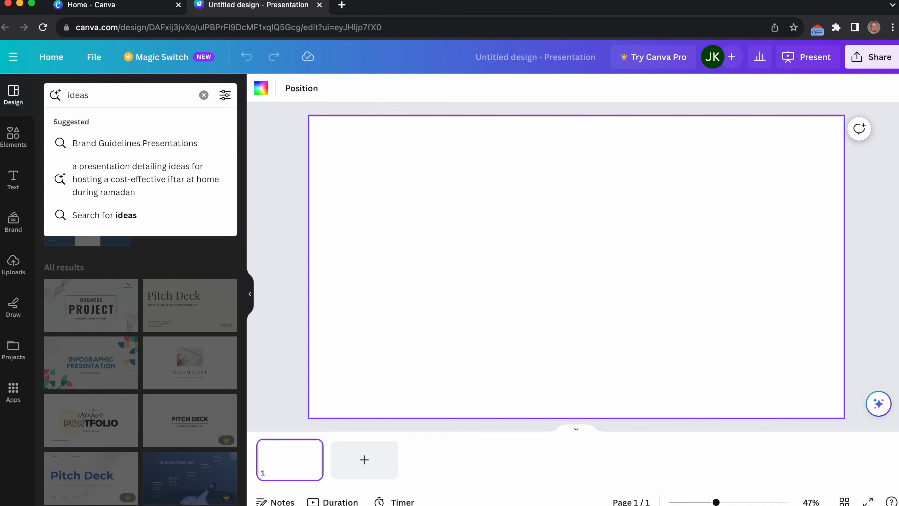
{"action": "key", "text": "BackSpace"}
{"action": "key", "text": "BackSpace"}
{"action": "key", "text": "BackSpace"}
{"action": "key", "text": "BackSpace"}
{"action": "key", "text": "BackSpace"}
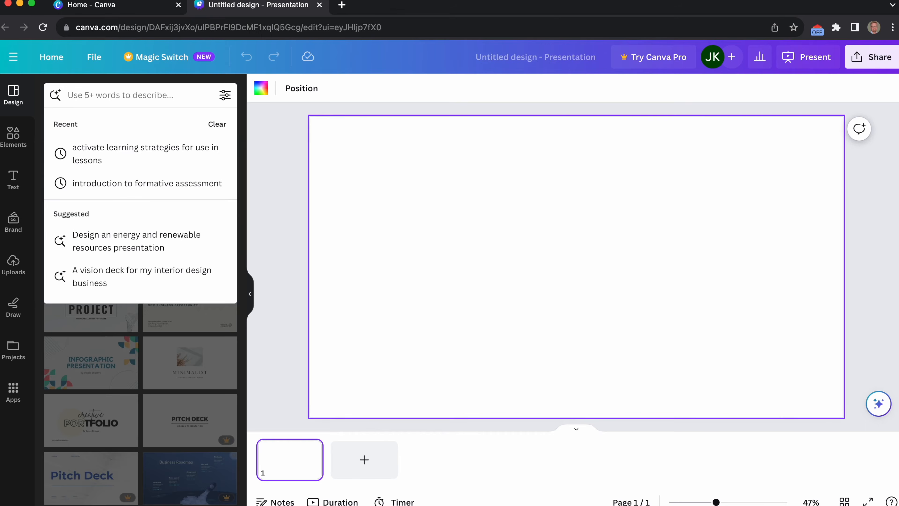
Describe the wanted presentation in the template search as "strategies for behaviour managment in a classroom".
{"action": "type", "text": "strategi"}
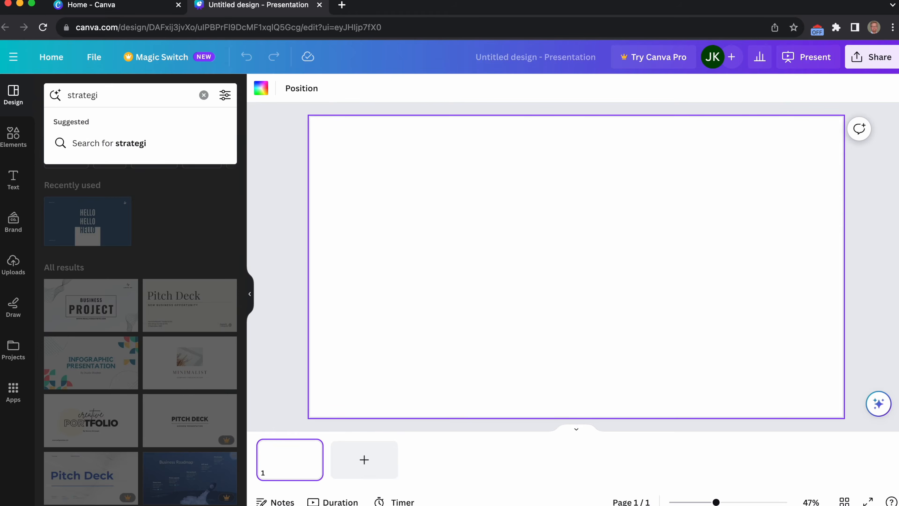
{"action": "type", "text": "es "}
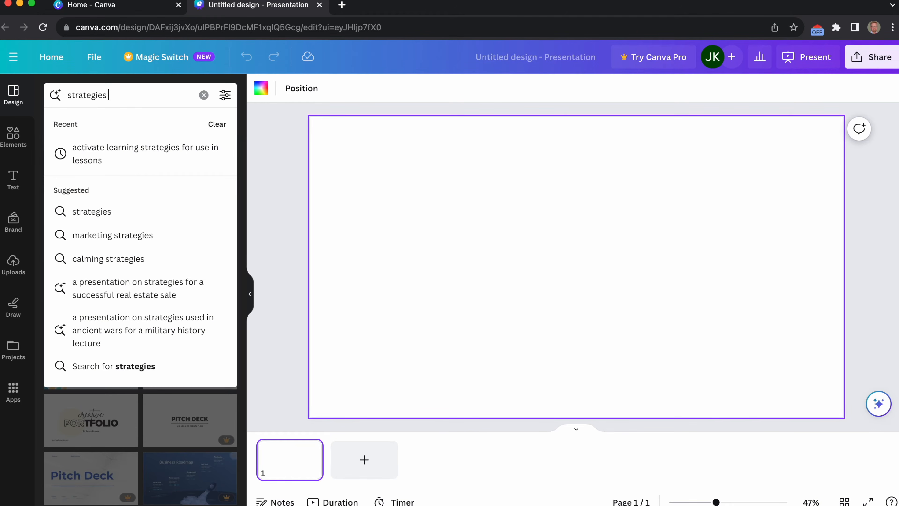
{"action": "type", "text": "for"}
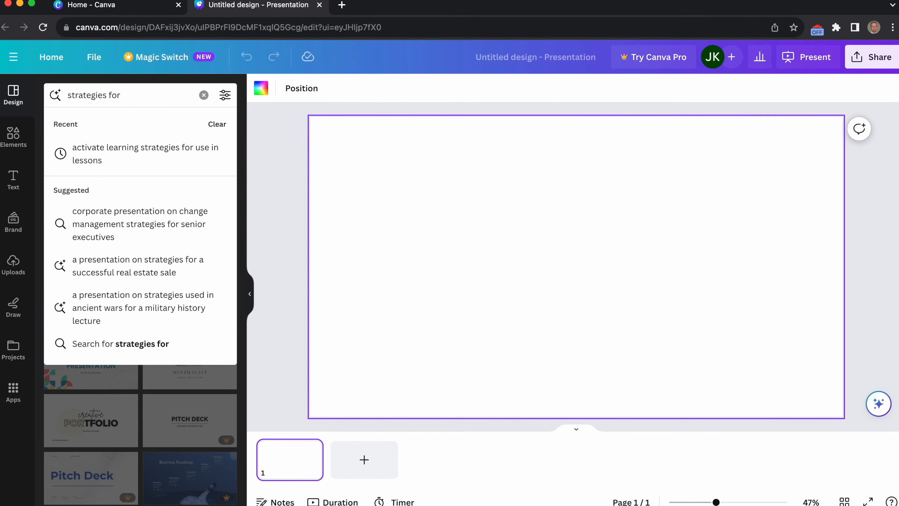
{"action": "type", "text": " beha"}
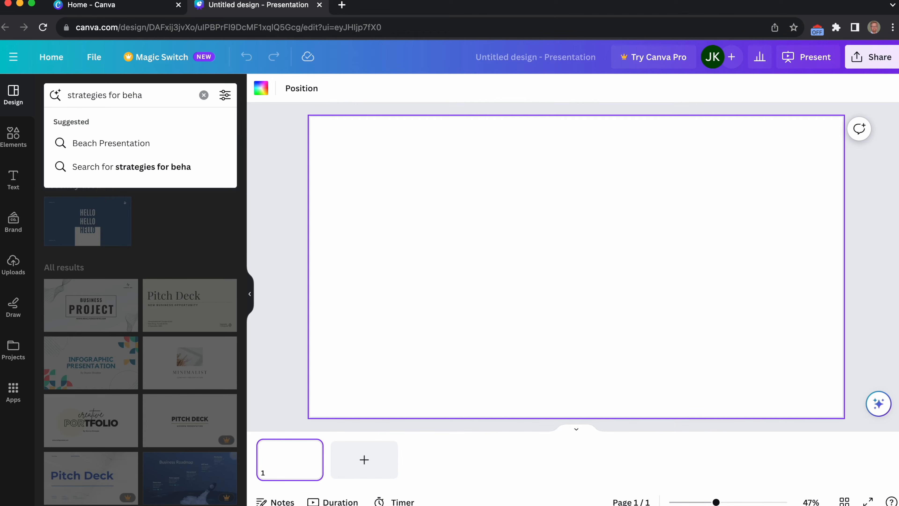
{"action": "type", "text": "viour managment ii"}
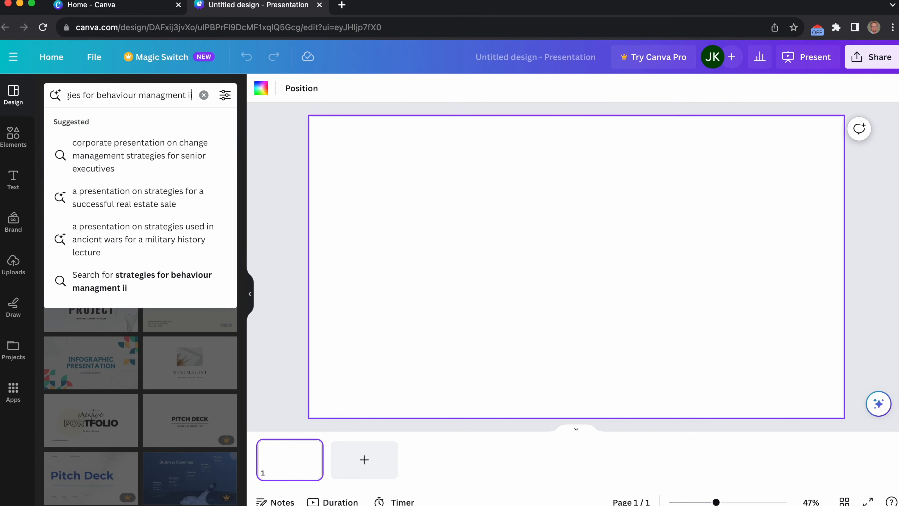
{"action": "key", "text": "BackSpace"}
{"action": "type", "text": "n"}
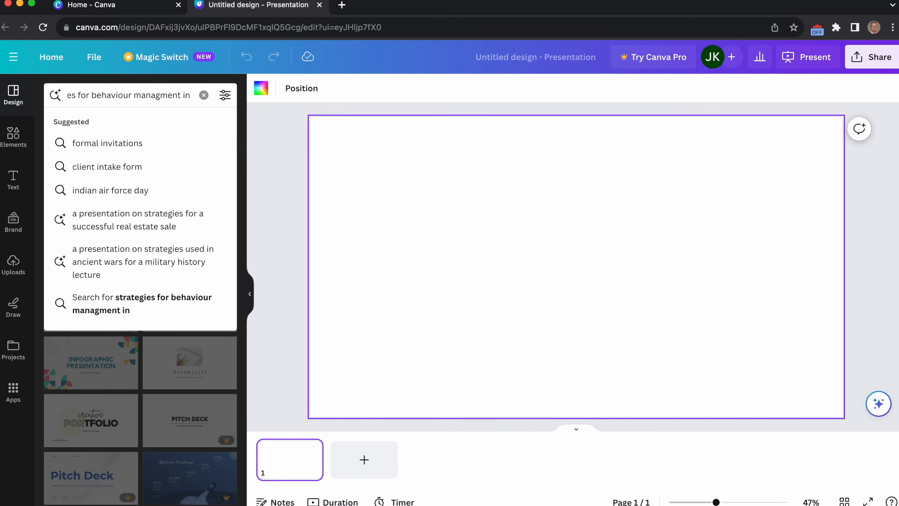
{"action": "type", "text": " a class"}
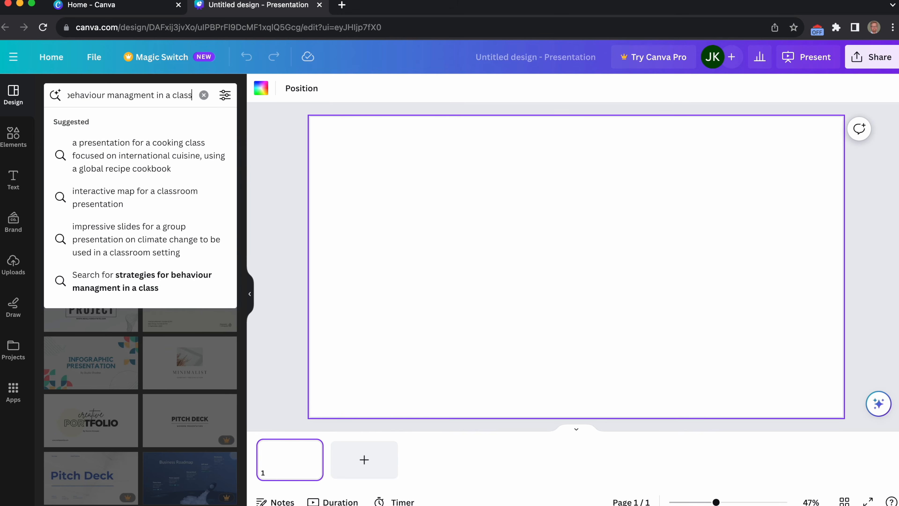
{"action": "type", "text": "room"}
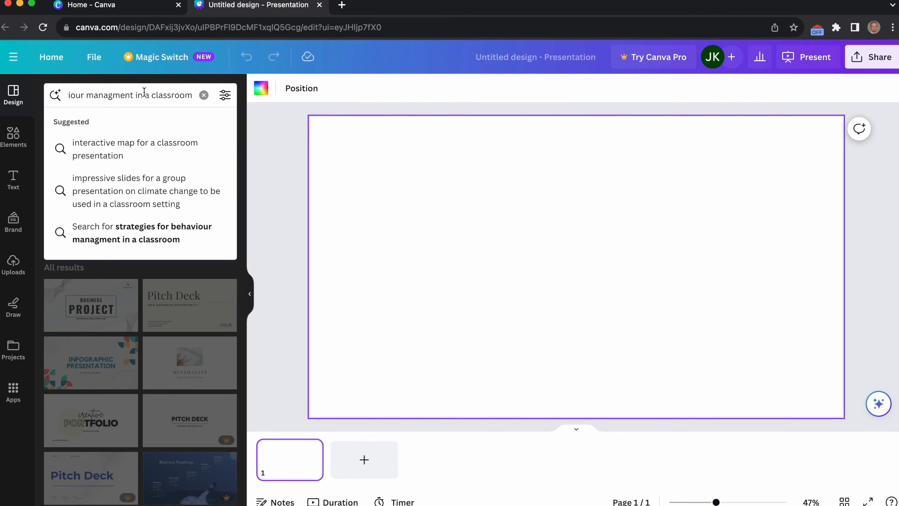
{"action": "key", "text": "Return"}
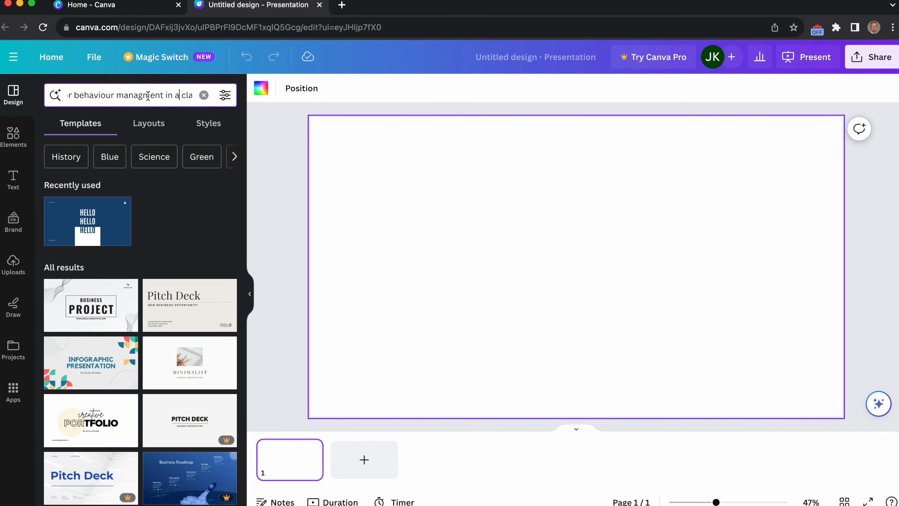
Reword the template search description to "strategies for classroom behaviour managment" and run the search.
{"action": "scroll", "coordinate": [140, 97], "scroll_direction": "right", "scroll_amount": 3}
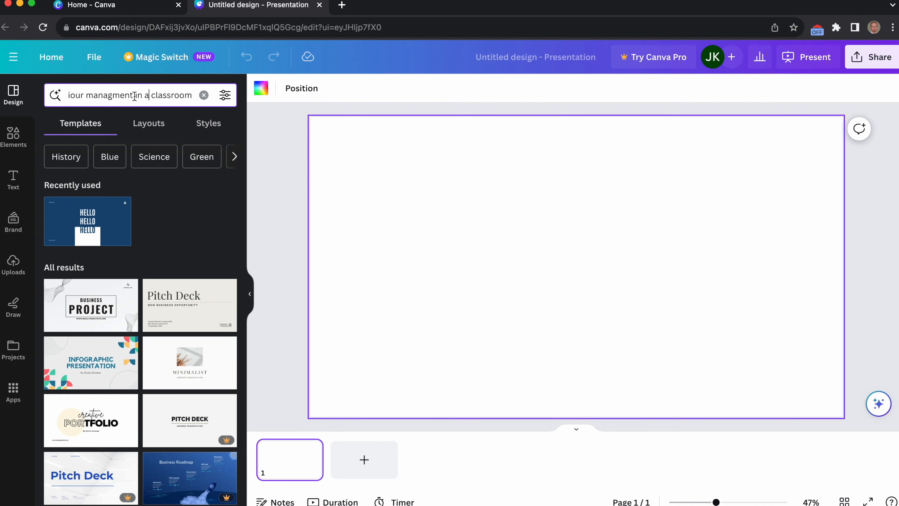
{"action": "scroll", "coordinate": [92, 96], "scroll_direction": "left", "scroll_amount": 3}
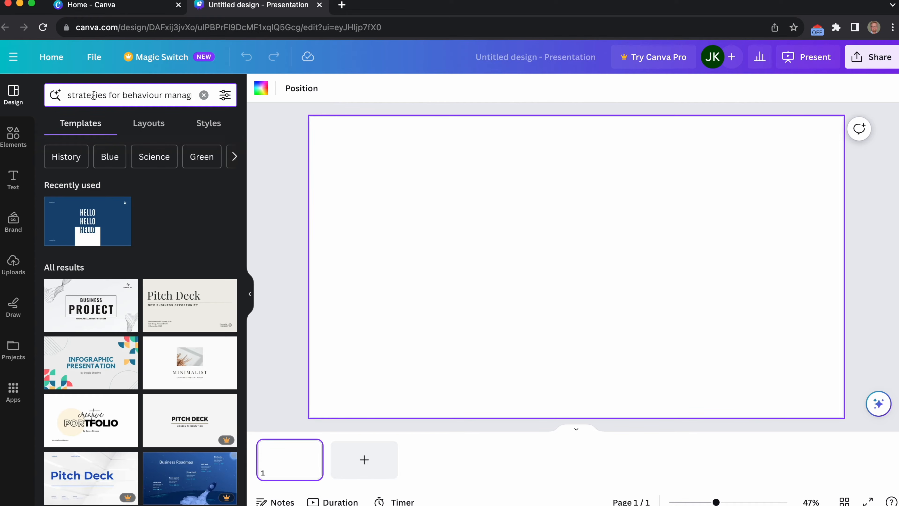
{"action": "left_click", "coordinate": [124, 101]}
{"action": "type", "text": "classroo"}
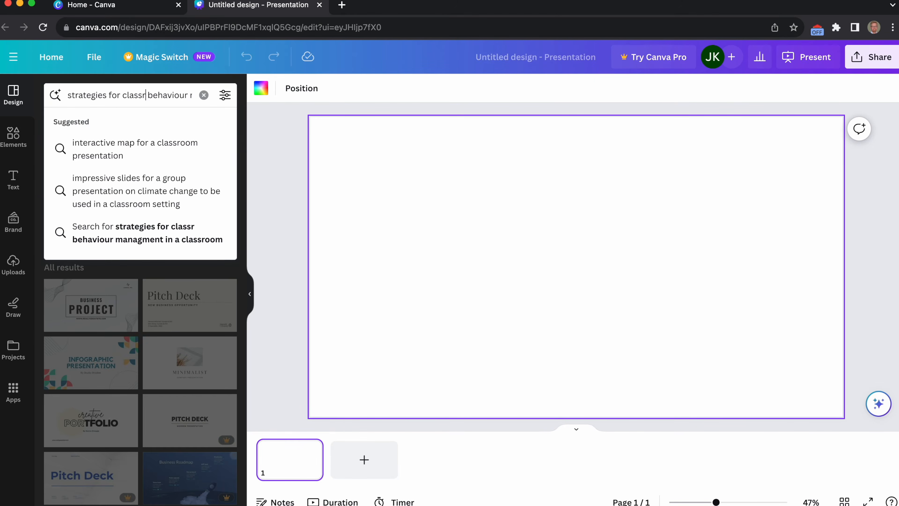
{"action": "type", "text": "m"}
{"action": "scroll", "coordinate": [120, 95], "scroll_direction": "right", "scroll_amount": 5}
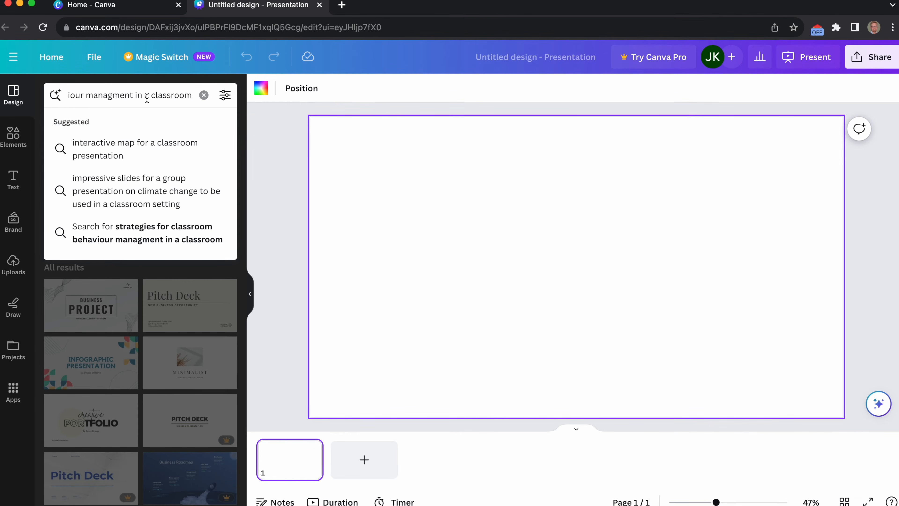
{"action": "left_click_drag", "start_coordinate": [138, 96], "coordinate": [193, 92]}
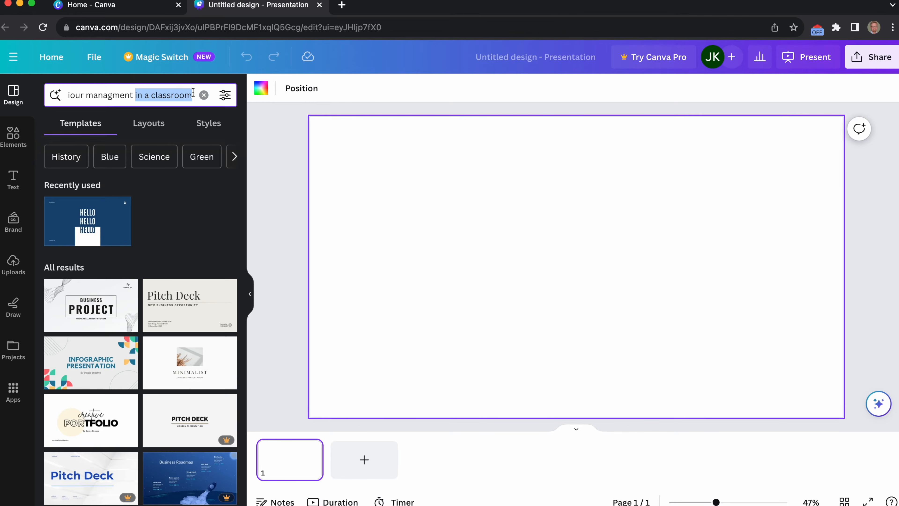
{"action": "key", "text": "BackSpace"}
{"action": "key", "text": "Return"}
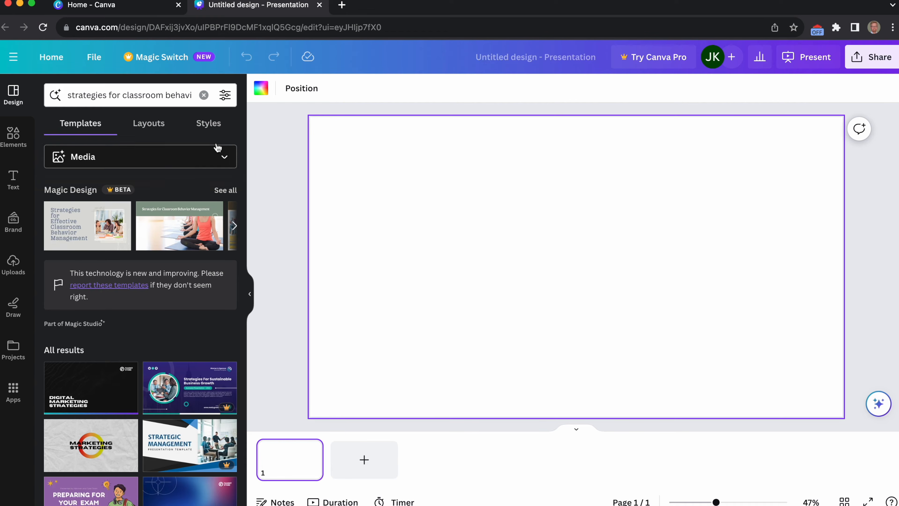
Check the media selection options and browse the Magic Design presentation suggestions for the search.
{"action": "left_click", "coordinate": [232, 161]}
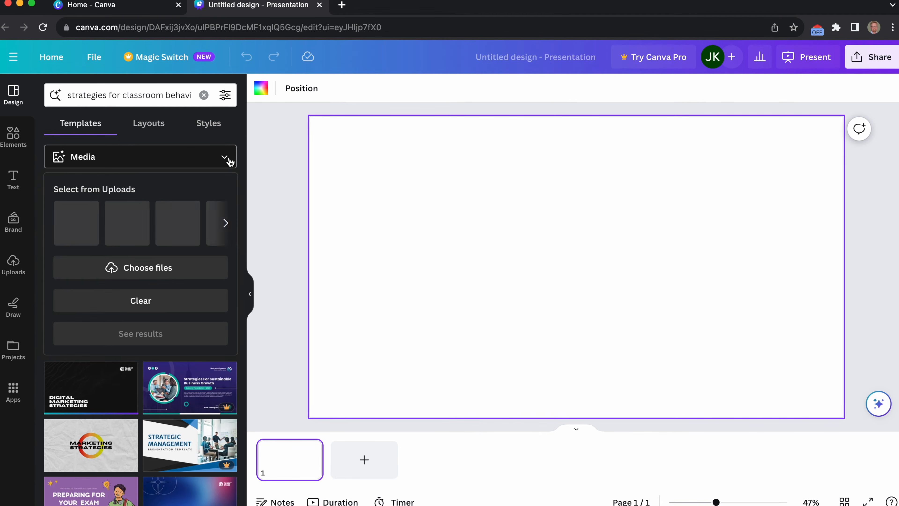
{"action": "left_click", "coordinate": [230, 162]}
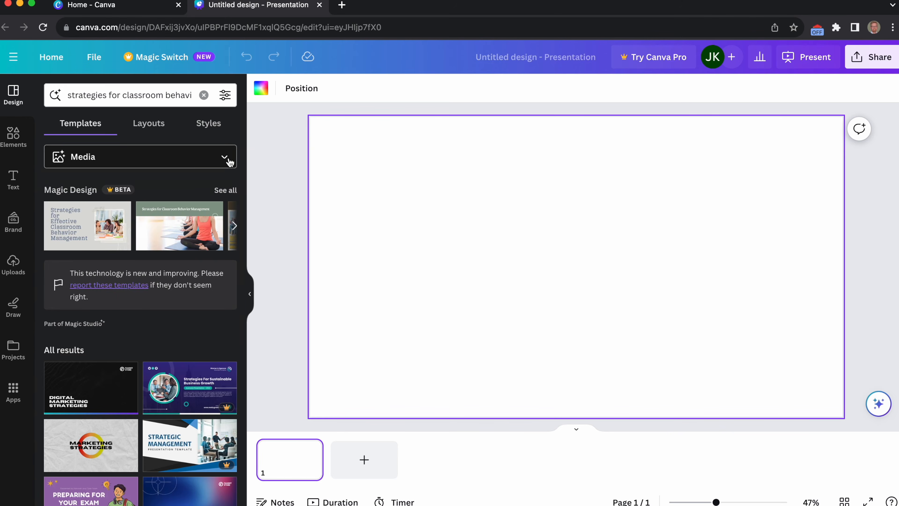
{"action": "scroll", "coordinate": [174, 241], "scroll_direction": "right", "scroll_amount": 5}
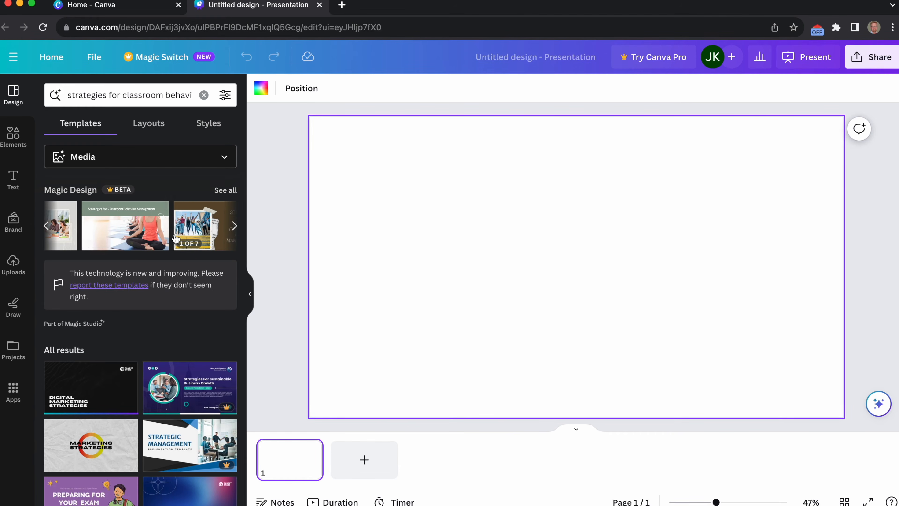
{"action": "scroll", "coordinate": [170, 239], "scroll_direction": "left", "scroll_amount": 2}
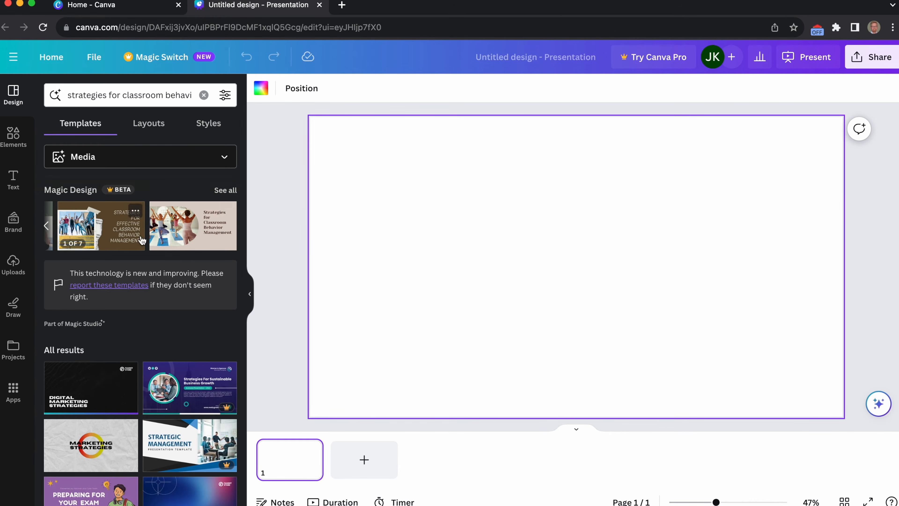
{"action": "scroll", "coordinate": [160, 240], "scroll_direction": "left", "scroll_amount": 3}
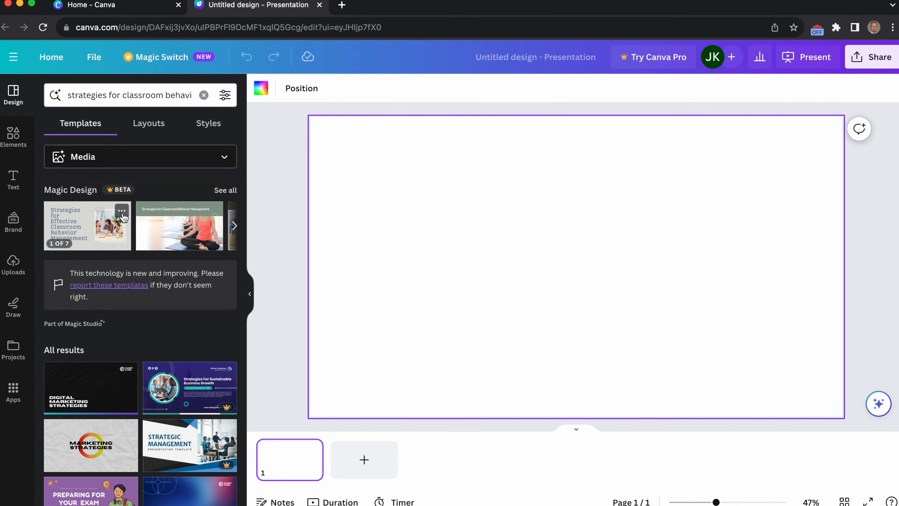
{"action": "scroll", "coordinate": [159, 225], "scroll_direction": "right", "scroll_amount": 2}
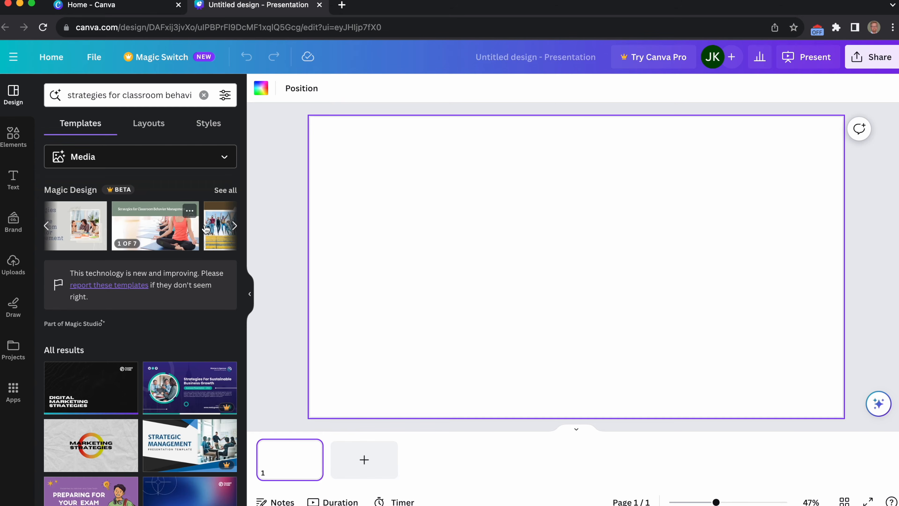
Preview the pages of the "Orange Simple Modern Modular Magic Layouts V2" suggestion and close the preview.
{"action": "scroll", "coordinate": [218, 228], "scroll_direction": "right", "scroll_amount": 5}
{"action": "scroll", "coordinate": [215, 228], "scroll_direction": "left", "scroll_amount": 6}
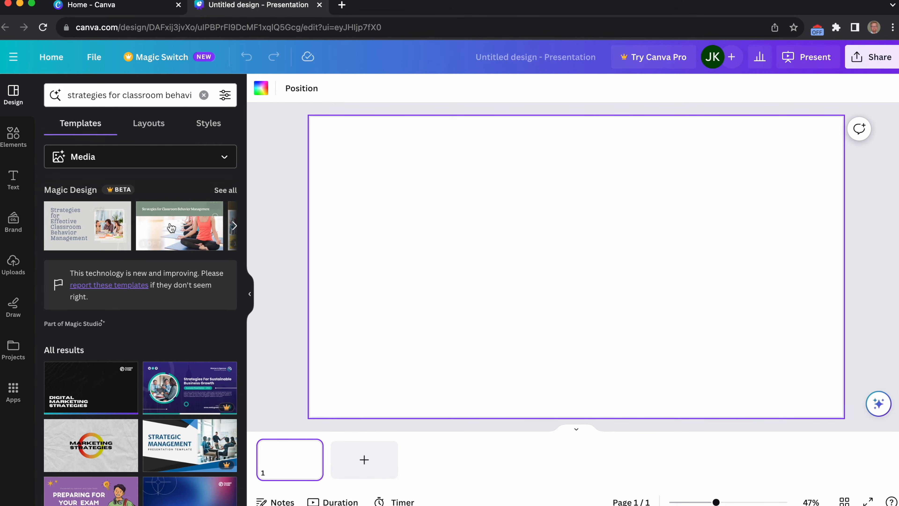
{"action": "scroll", "coordinate": [178, 226], "scroll_direction": "right", "scroll_amount": 2}
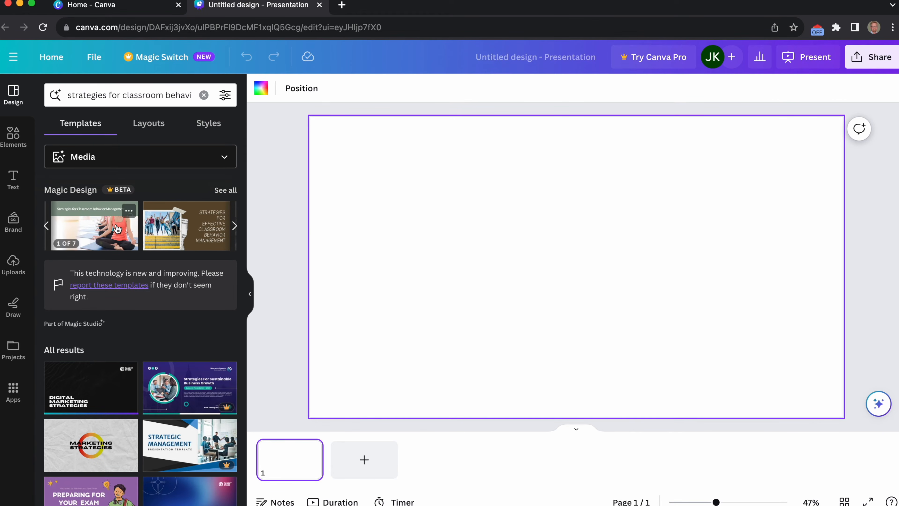
{"action": "left_click", "coordinate": [117, 222]}
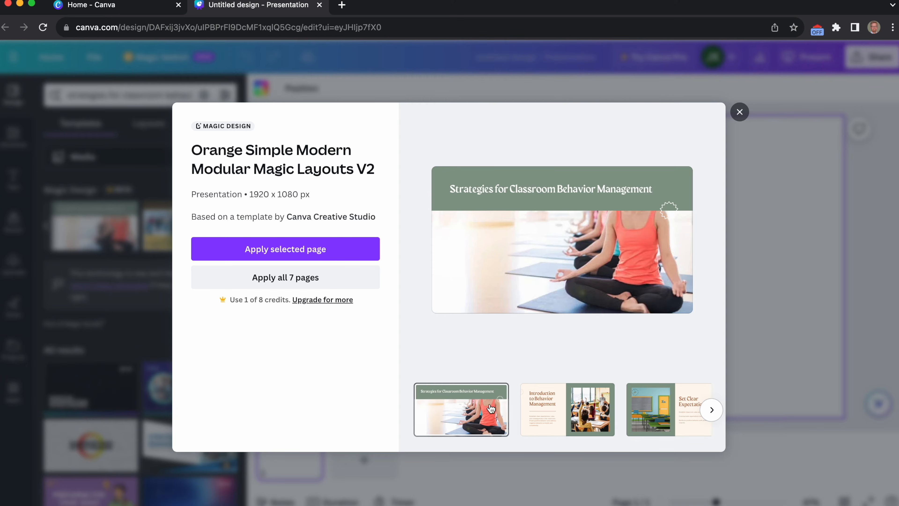
{"action": "left_click", "coordinate": [558, 410]}
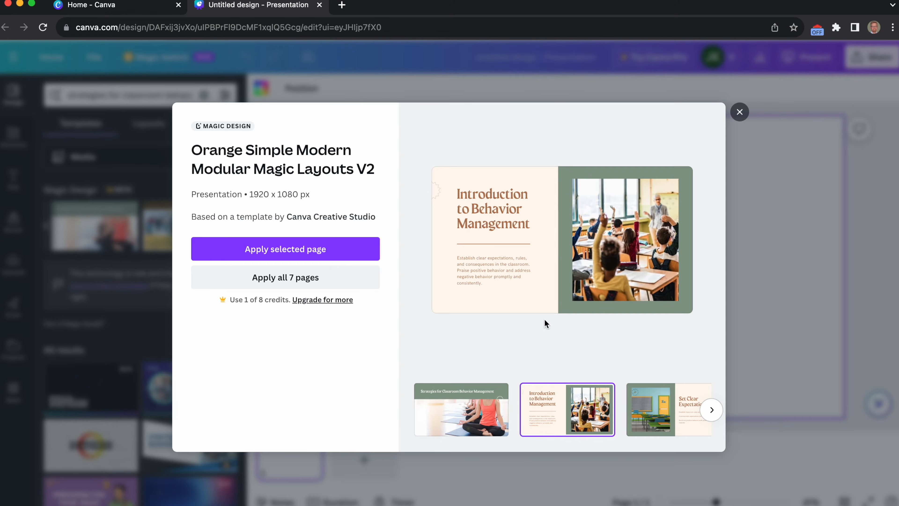
{"action": "scroll", "coordinate": [568, 404], "scroll_direction": "right", "scroll_amount": 10}
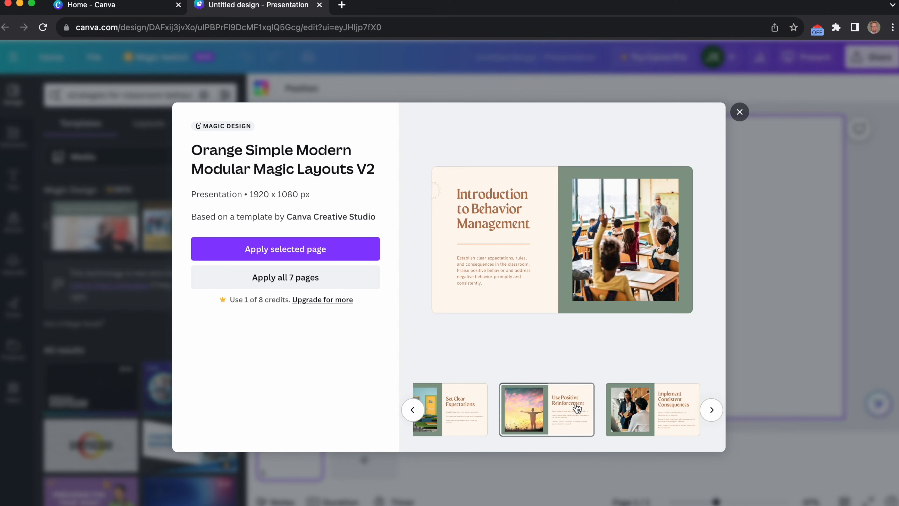
{"action": "scroll", "coordinate": [577, 408], "scroll_direction": "right", "scroll_amount": 3}
{"action": "scroll", "coordinate": [576, 408], "scroll_direction": "left", "scroll_amount": 12}
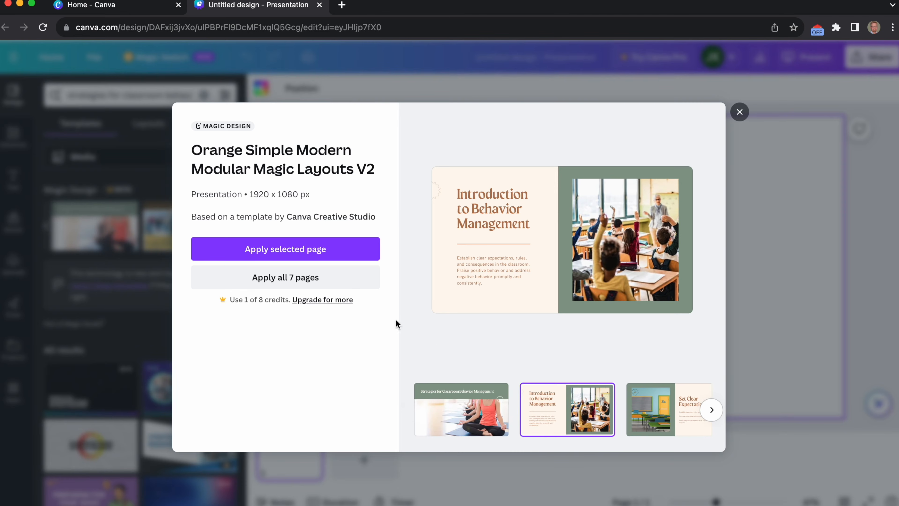
{"action": "left_click", "coordinate": [307, 252]}
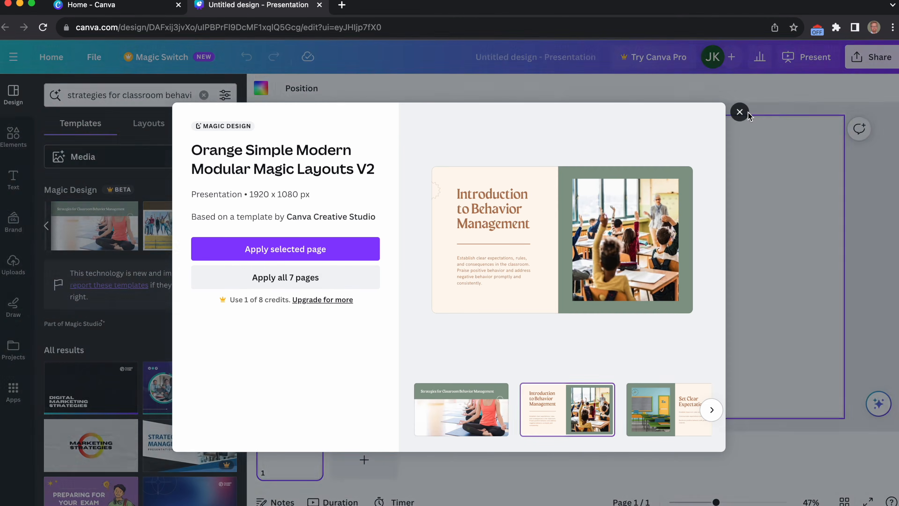
{"action": "left_click", "coordinate": [739, 112]}
Preview the Magic Design suggestion "Natural Scrapbook Presentation" and apply all 7 of its pages to the design.
{"action": "scroll", "coordinate": [175, 233], "scroll_direction": "right", "scroll_amount": 2}
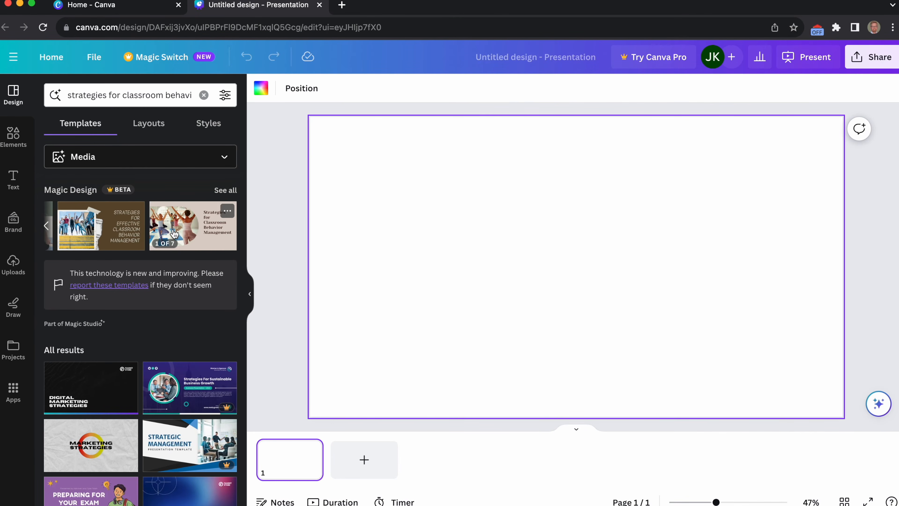
{"action": "scroll", "coordinate": [175, 234], "scroll_direction": "left", "scroll_amount": 2}
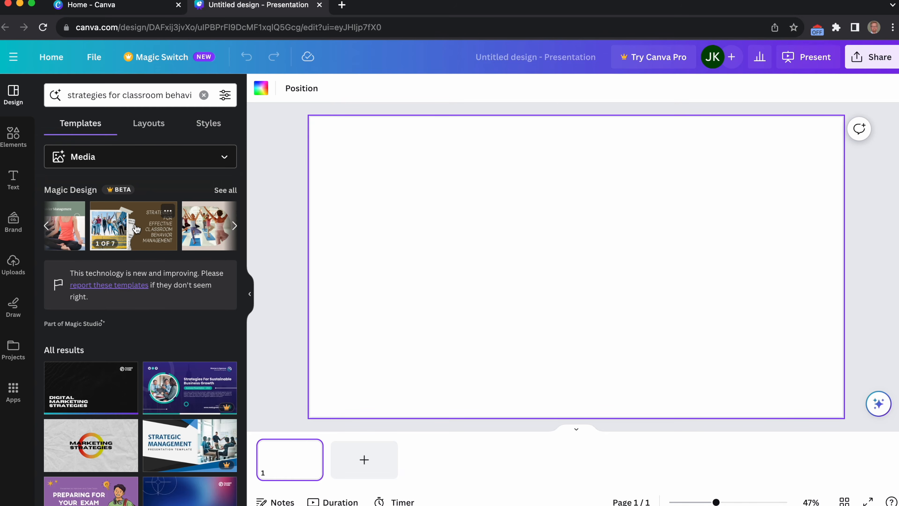
{"action": "left_click", "coordinate": [139, 227]}
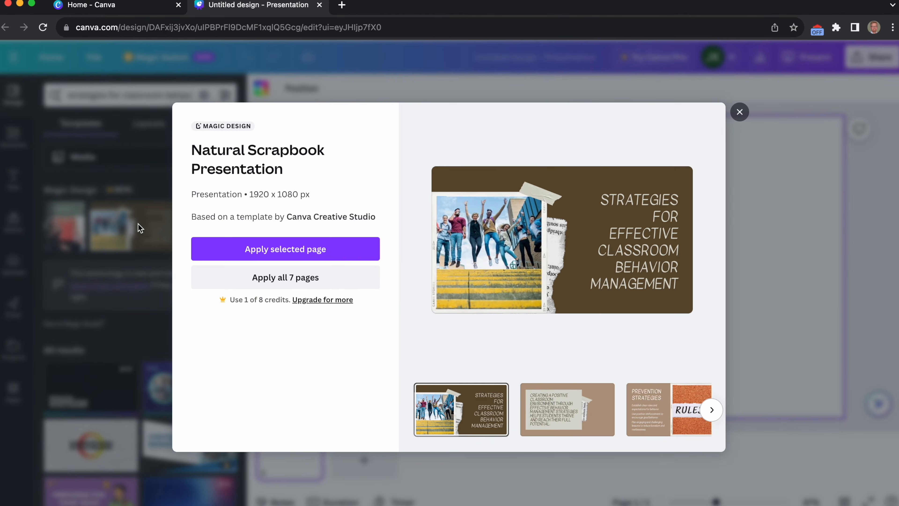
{"action": "scroll", "coordinate": [602, 429], "scroll_direction": "right", "scroll_amount": 5}
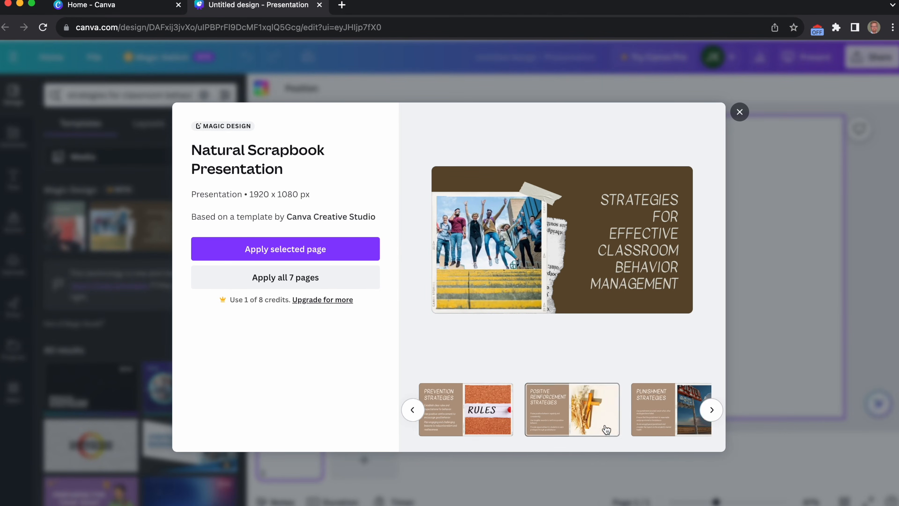
{"action": "scroll", "coordinate": [604, 425], "scroll_direction": "left", "scroll_amount": 5}
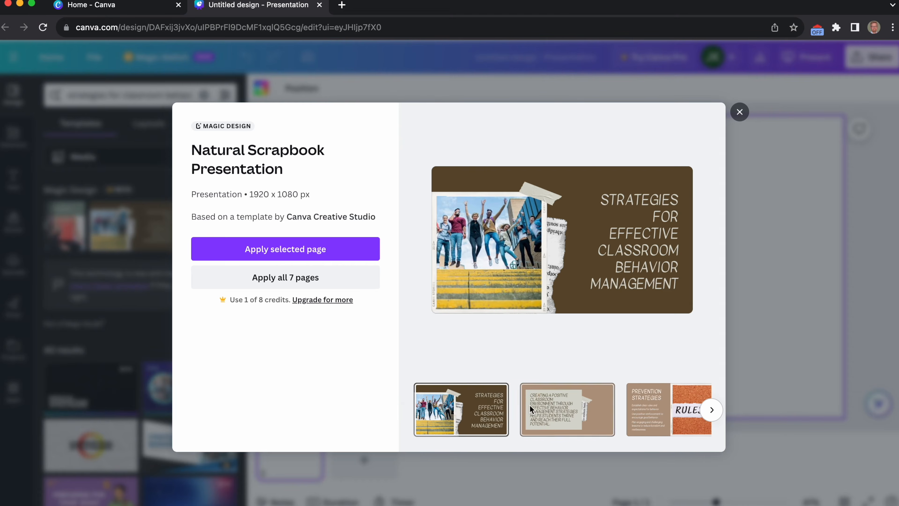
{"action": "left_click", "coordinate": [294, 279]}
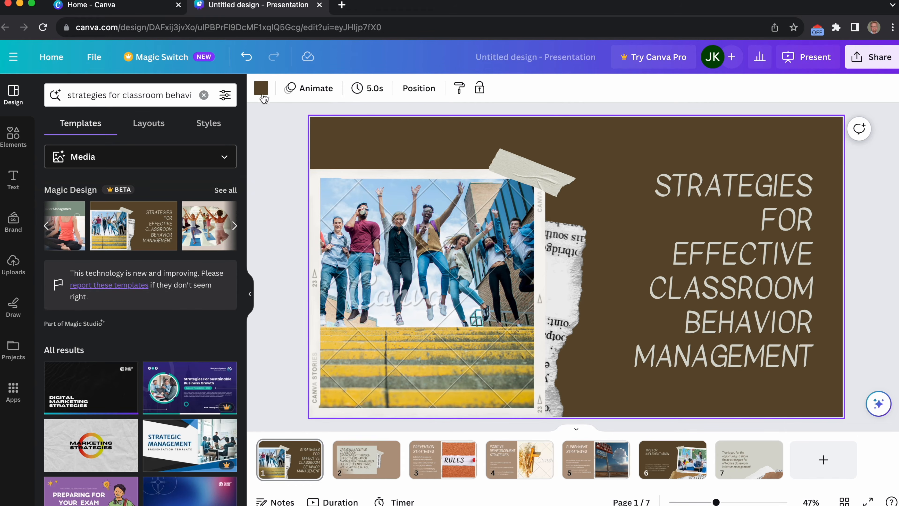
Set the first slide's background to a custom solid blue, #1D5DBD.
{"action": "left_click", "coordinate": [261, 89]}
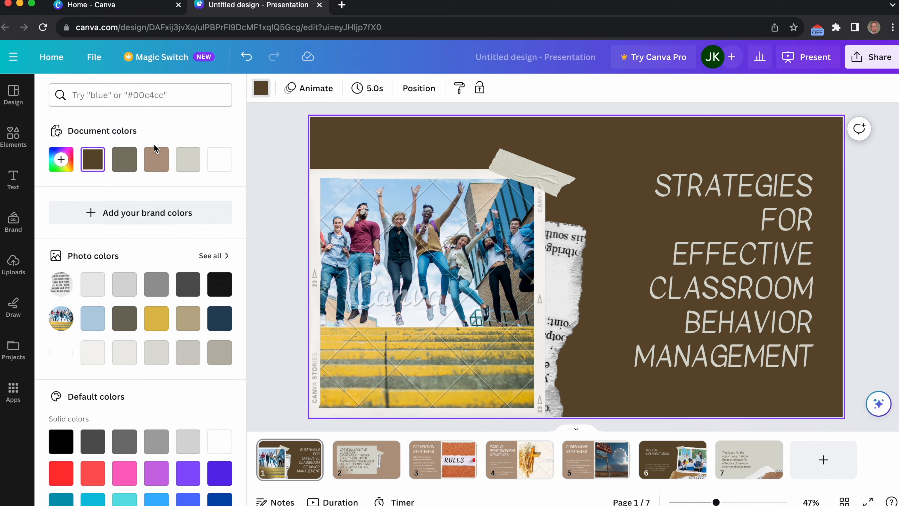
{"action": "left_click", "coordinate": [54, 164]}
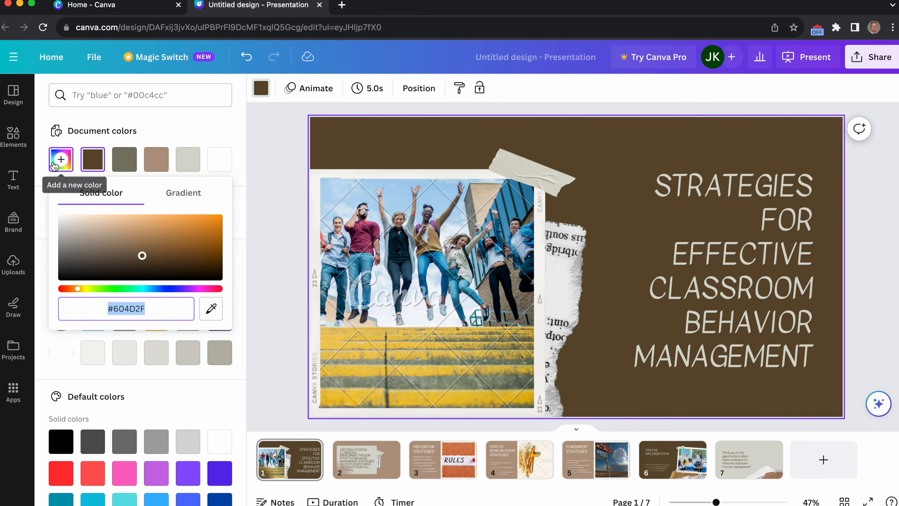
{"action": "left_click", "coordinate": [54, 164]}
{"action": "left_click", "coordinate": [54, 163]}
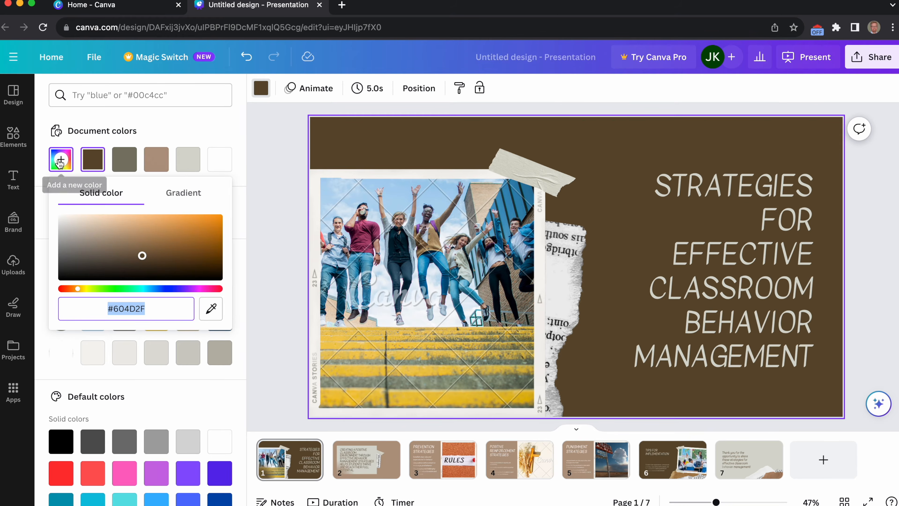
{"action": "left_click", "coordinate": [211, 309]}
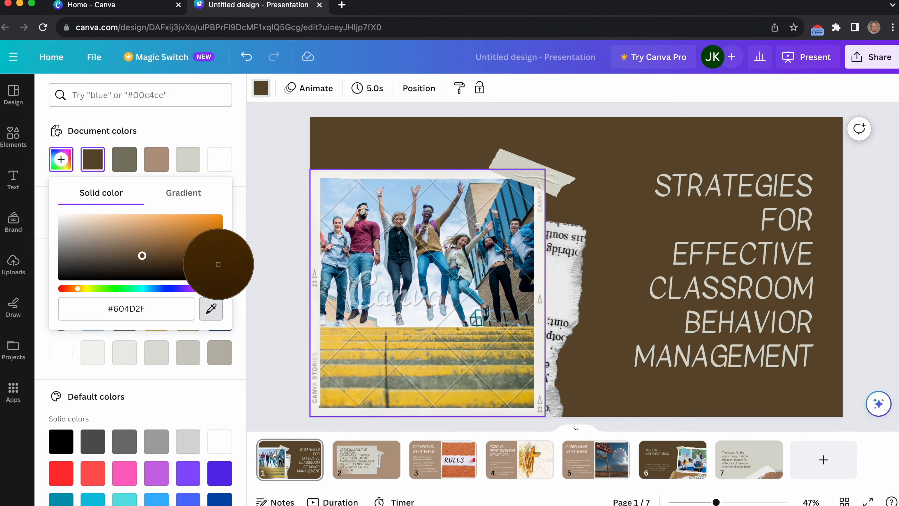
{"action": "left_click", "coordinate": [212, 191]}
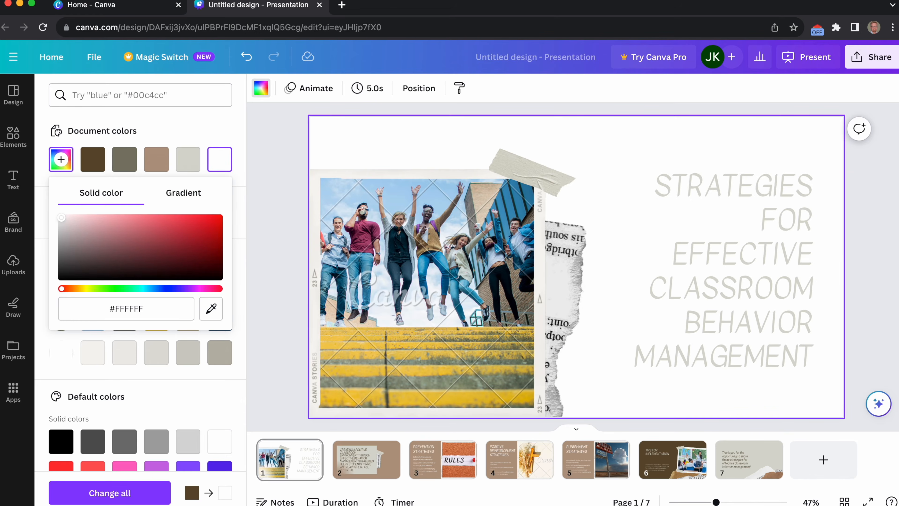
{"action": "left_click_drag", "start_coordinate": [119, 289], "coordinate": [157, 290]}
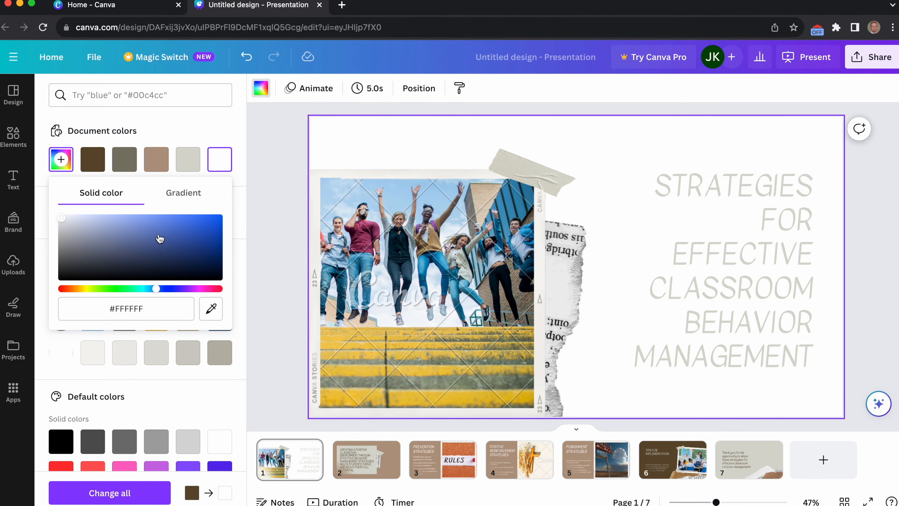
{"action": "left_click", "coordinate": [169, 238]}
{"action": "left_click", "coordinate": [197, 232]}
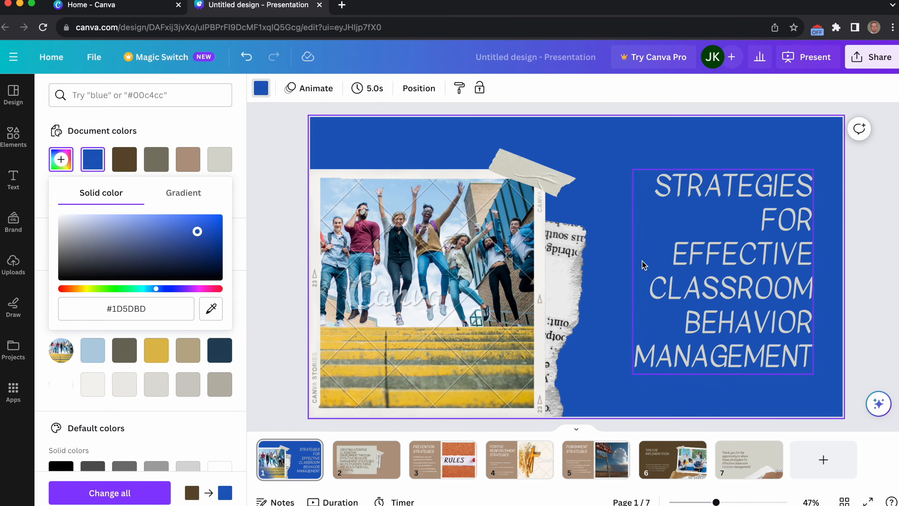
Check the layer ordering options for the torn newspaper piece on the first slide.
{"action": "left_click", "coordinate": [565, 261]}
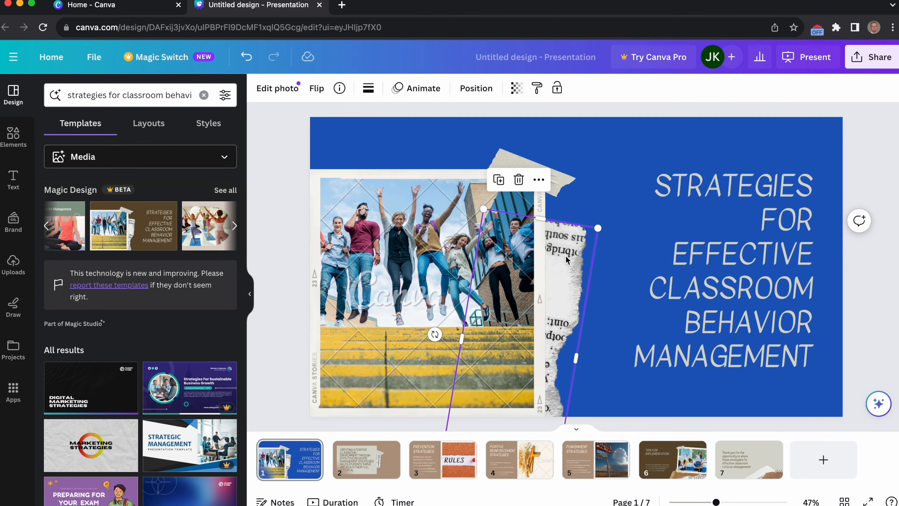
{"action": "right_click", "coordinate": [565, 260]}
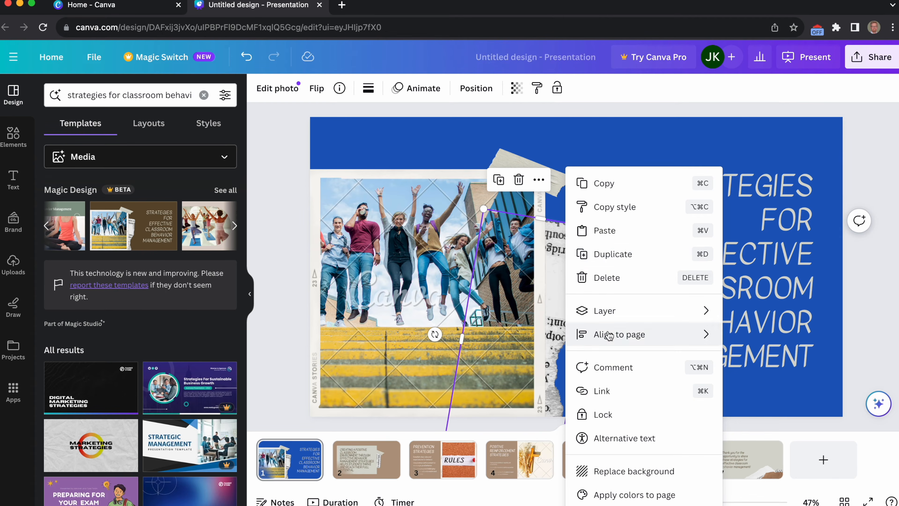
{"action": "mouse_move", "coordinate": [619, 319]}
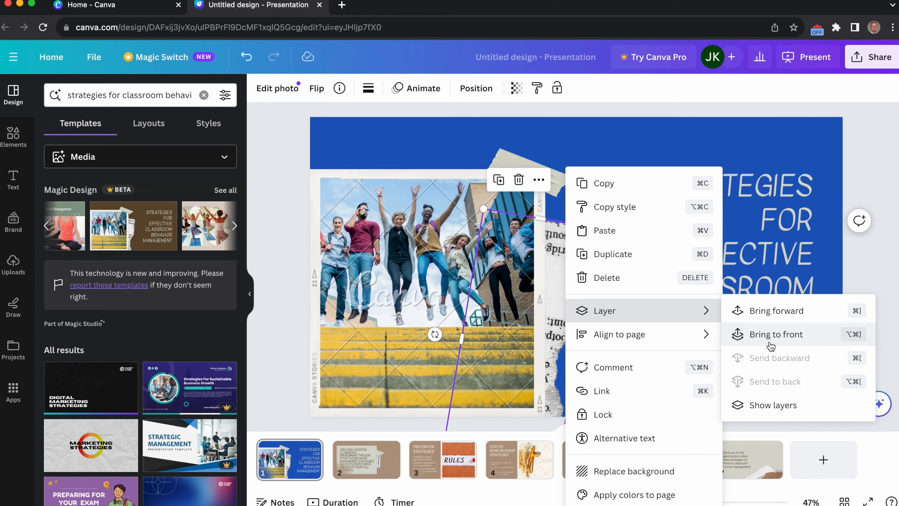
{"action": "left_click", "coordinate": [396, 154]}
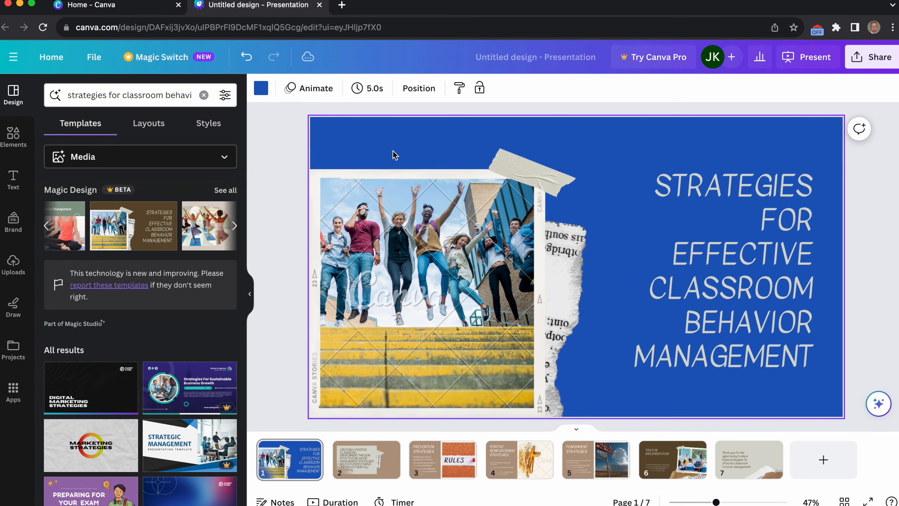
Detach the photo of jumping people from its frame on the first slide and delete it.
{"action": "left_click", "coordinate": [461, 290]}
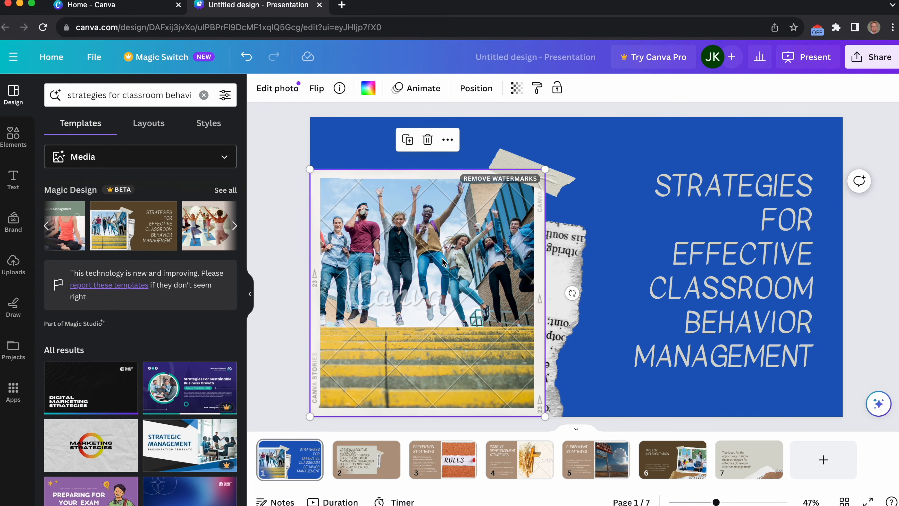
{"action": "right_click", "coordinate": [413, 264]}
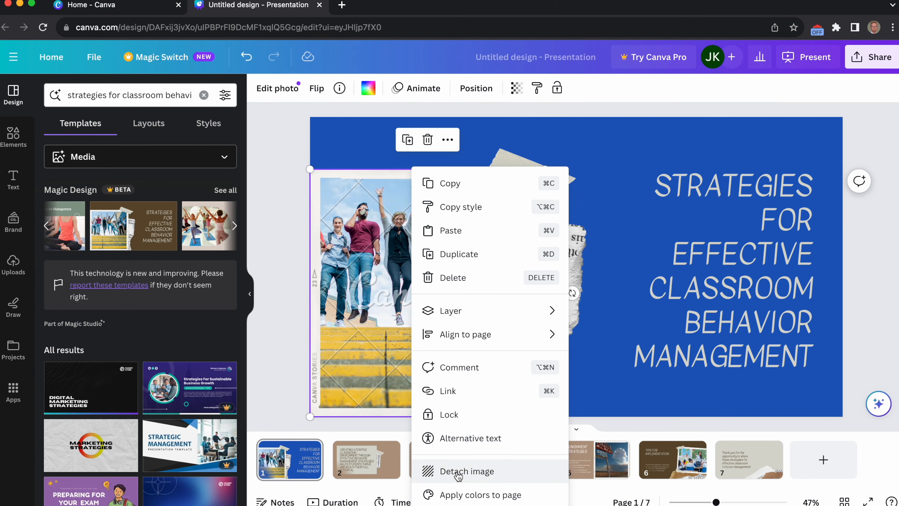
{"action": "left_click", "coordinate": [440, 471]}
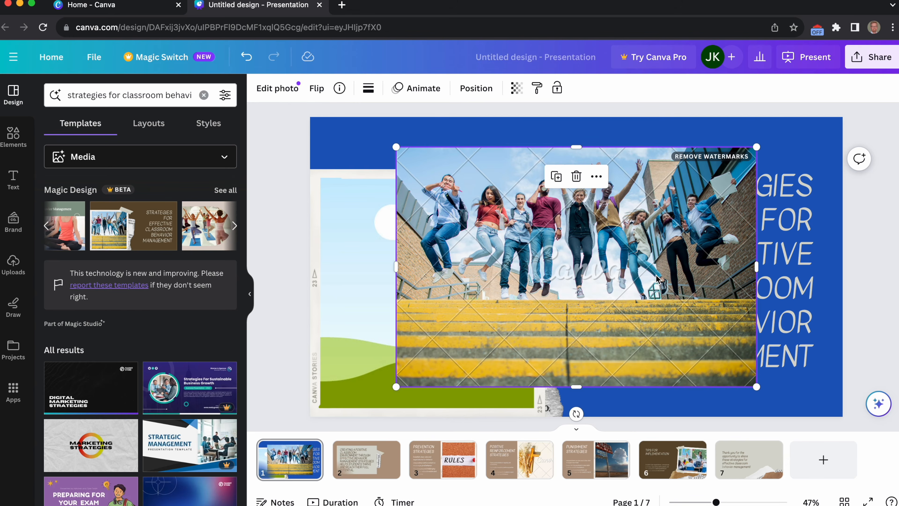
{"action": "key", "text": "Delete"}
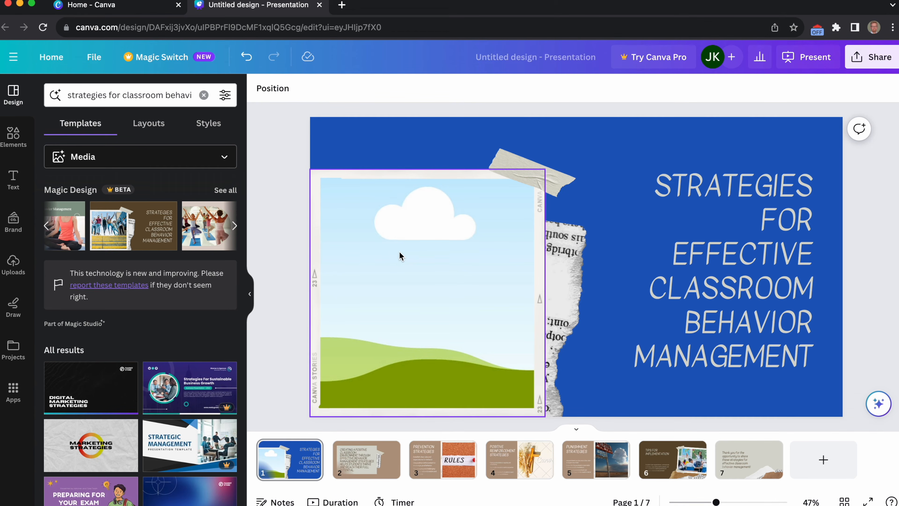
{"action": "right_click", "coordinate": [408, 232]}
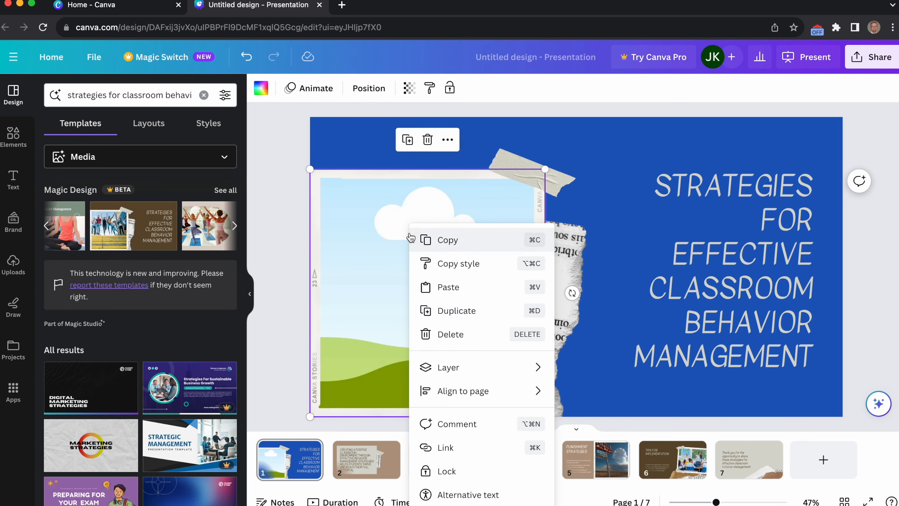
{"action": "left_click", "coordinate": [368, 268]}
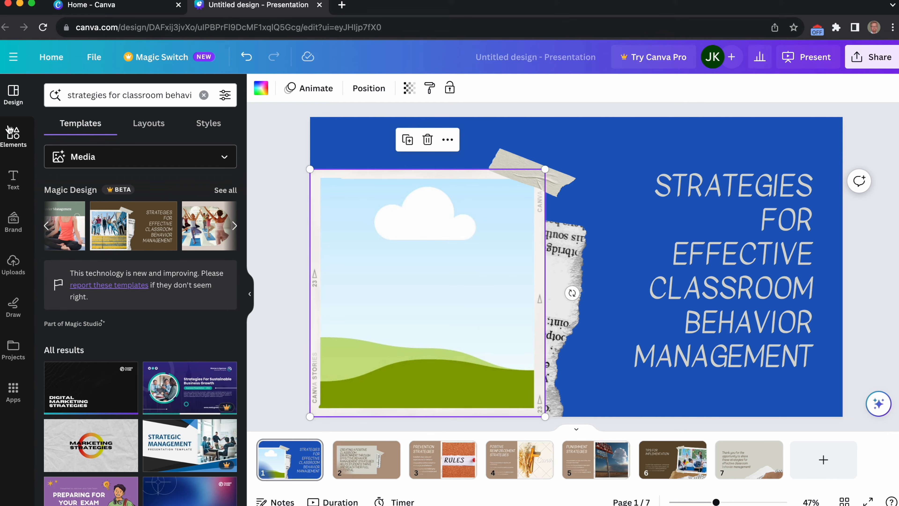
Fill the empty frame on the first slide with the ghost cookie photo from the Retro Halloween elements.
{"action": "left_click", "coordinate": [9, 135]}
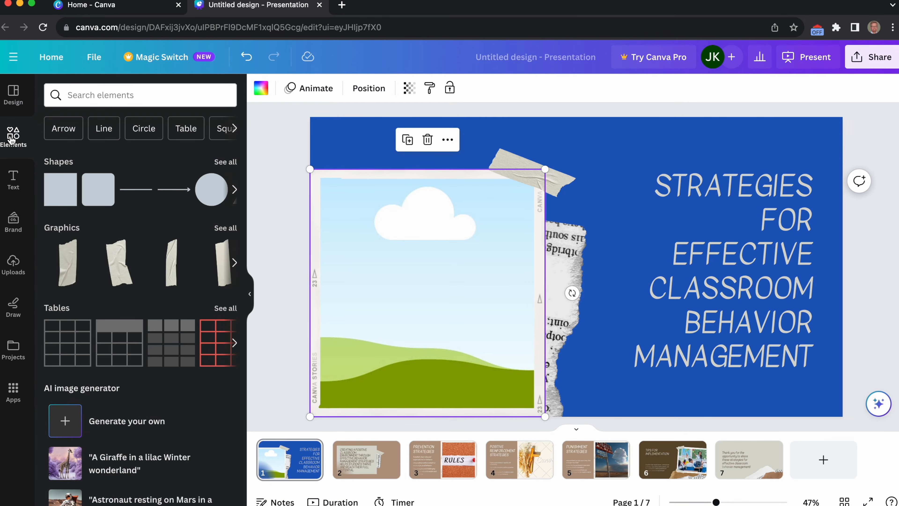
{"action": "scroll", "coordinate": [100, 304], "scroll_direction": "down", "scroll_amount": 10}
{"action": "scroll", "coordinate": [101, 304], "scroll_direction": "down", "scroll_amount": 8}
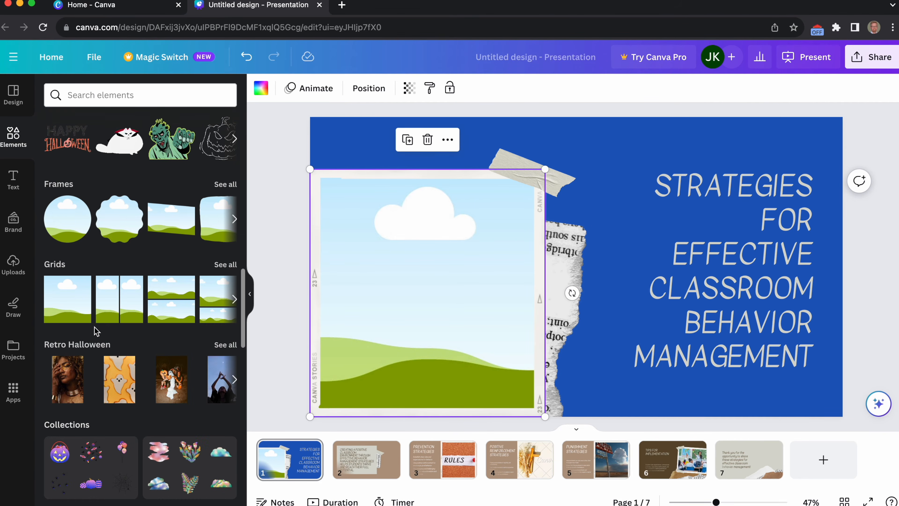
{"action": "scroll", "coordinate": [96, 331], "scroll_direction": "down", "scroll_amount": 2}
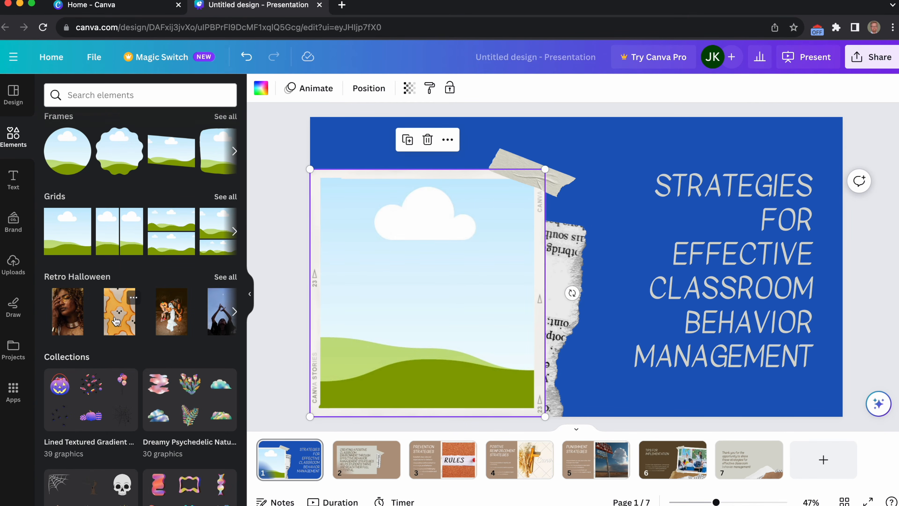
{"action": "left_click_drag", "start_coordinate": [120, 329], "coordinate": [350, 350]}
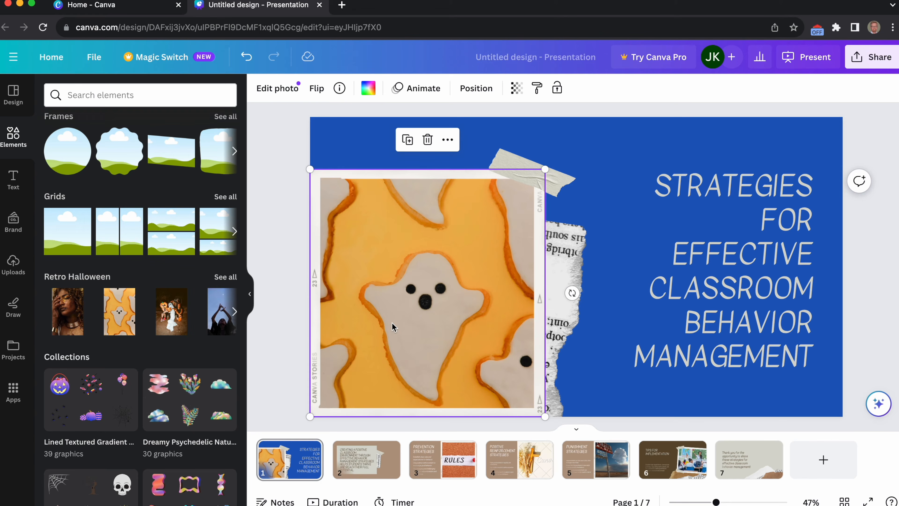
{"action": "scroll", "coordinate": [106, 203], "scroll_direction": "up", "scroll_amount": 5}
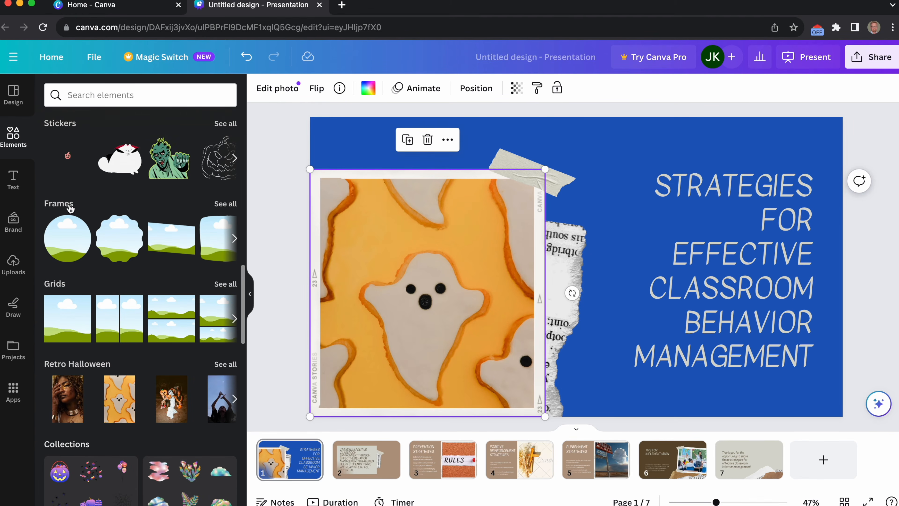
{"action": "scroll", "coordinate": [106, 202], "scroll_direction": "up", "scroll_amount": 5}
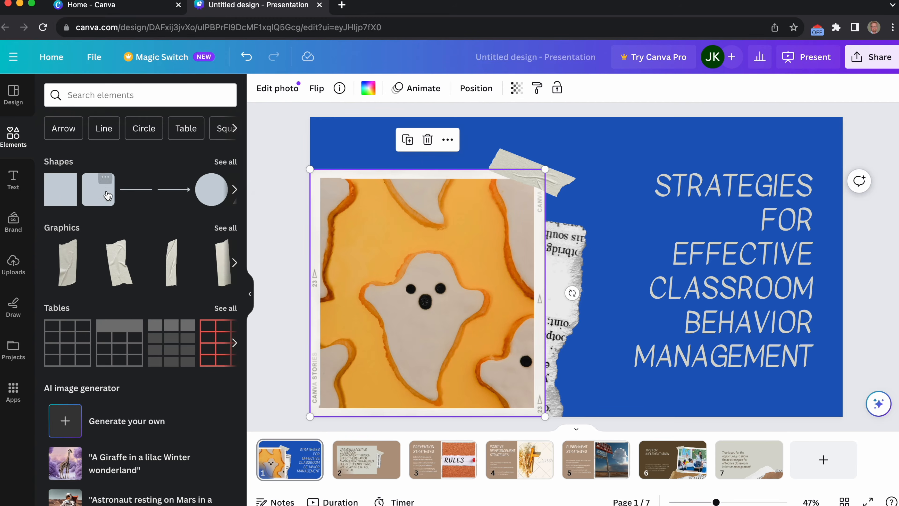
Browse the element library's videos, audio, charts, stickers, frames and grids, going through the full row of chart types.
{"action": "scroll", "coordinate": [128, 299], "scroll_direction": "down", "scroll_amount": 10}
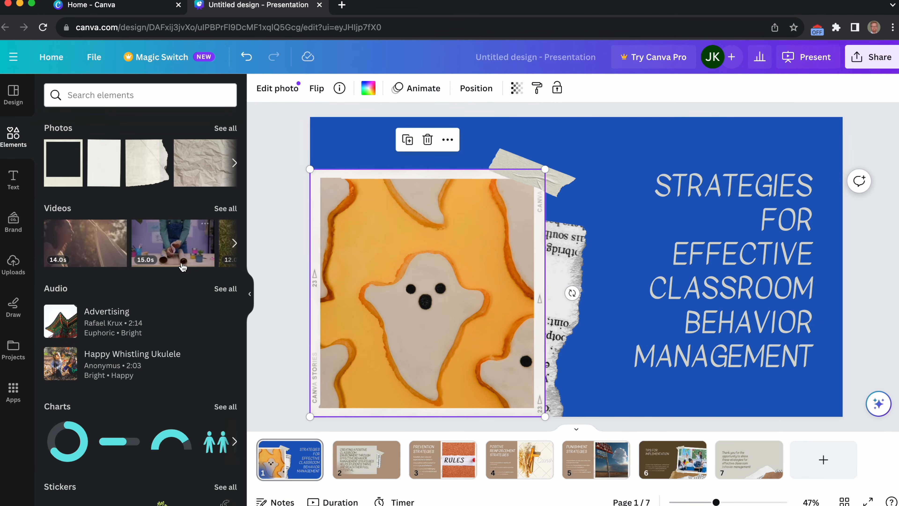
{"action": "scroll", "coordinate": [107, 319], "scroll_direction": "down", "scroll_amount": 3}
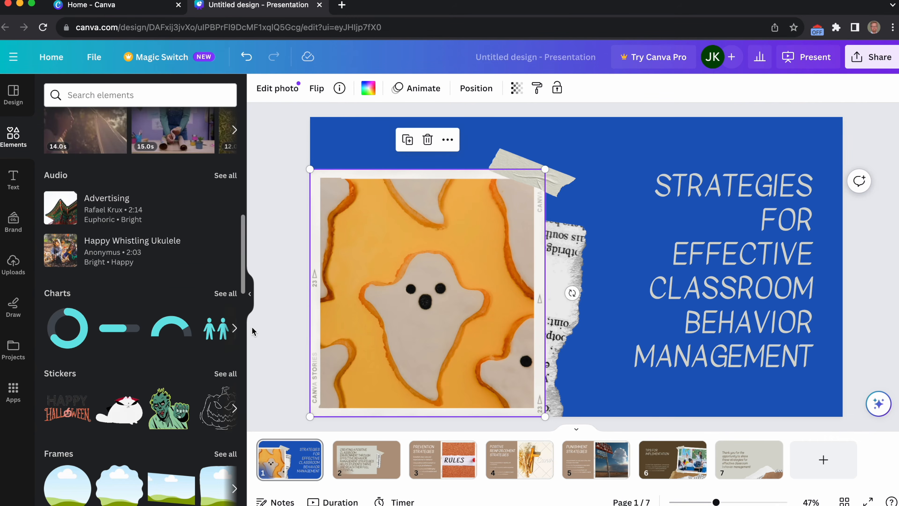
{"action": "left_click", "coordinate": [235, 328]}
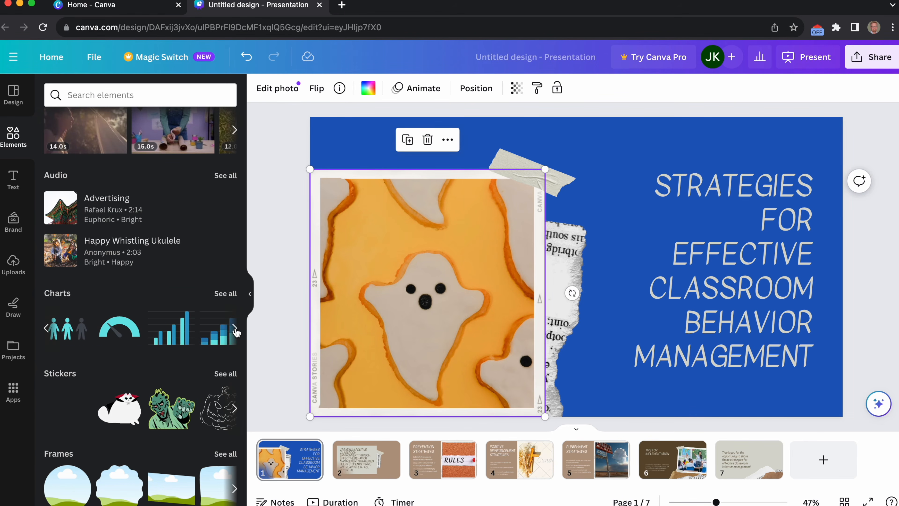
{"action": "left_click", "coordinate": [235, 329]}
{"action": "left_click", "coordinate": [236, 330]}
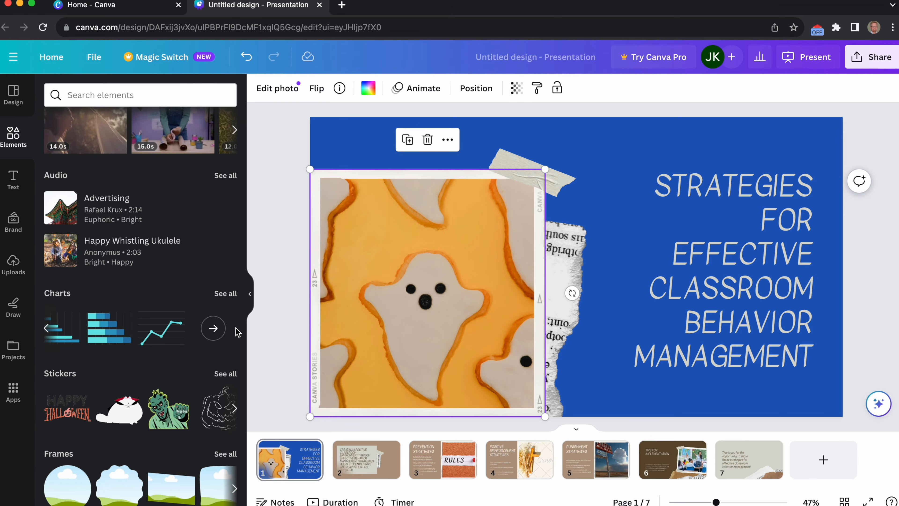
{"action": "scroll", "coordinate": [148, 389], "scroll_direction": "down", "scroll_amount": 4}
{"action": "scroll", "coordinate": [148, 390], "scroll_direction": "down", "scroll_amount": 5}
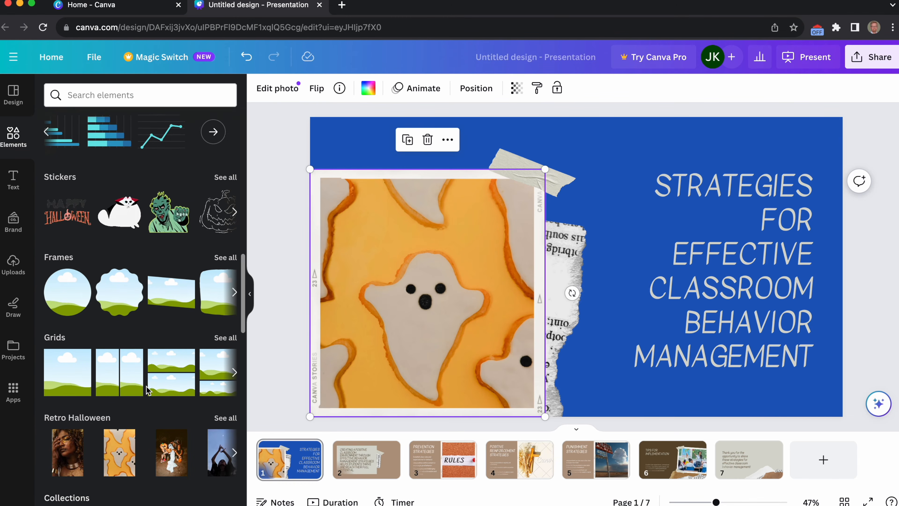
{"action": "scroll", "coordinate": [148, 390], "scroll_direction": "up", "scroll_amount": 20}
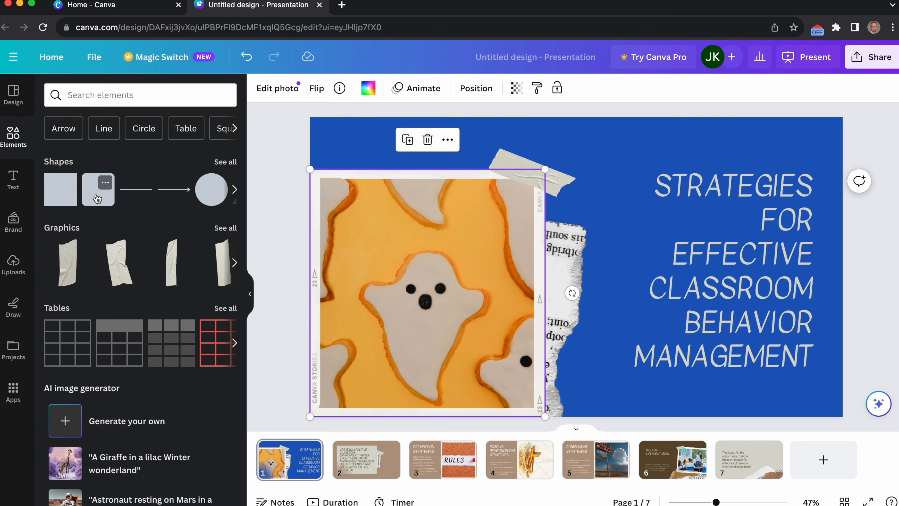
Add a rounded square shape to the first slide and place it over the upper-left part of the title text.
{"action": "left_click", "coordinate": [98, 199]}
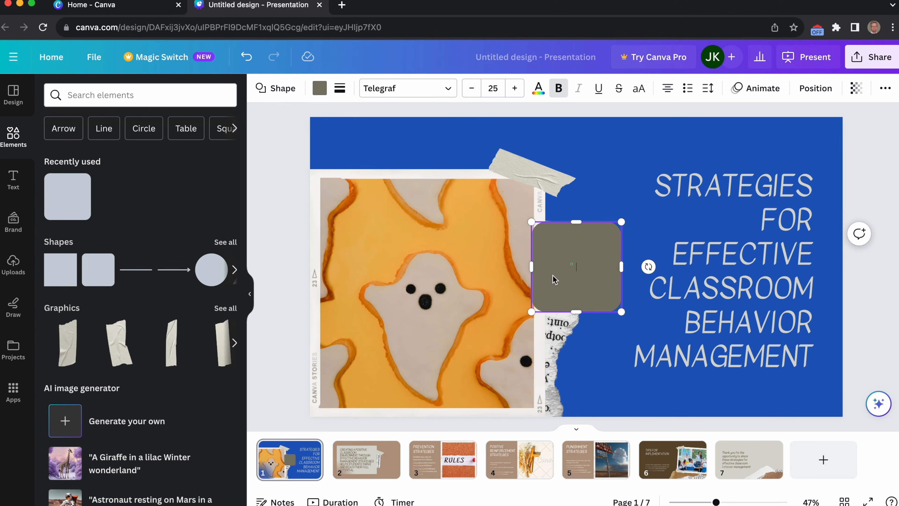
{"action": "double_click", "coordinate": [606, 282]}
{"action": "left_click_drag", "start_coordinate": [614, 291], "coordinate": [672, 211]}
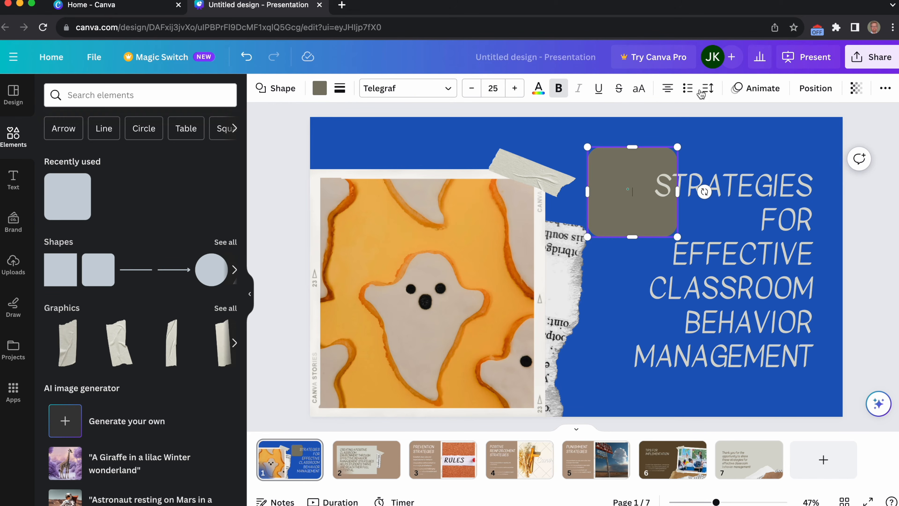
Fill the rounded square on the first slide with a custom solid dark navy, #0C0770.
{"action": "left_click", "coordinate": [320, 89]}
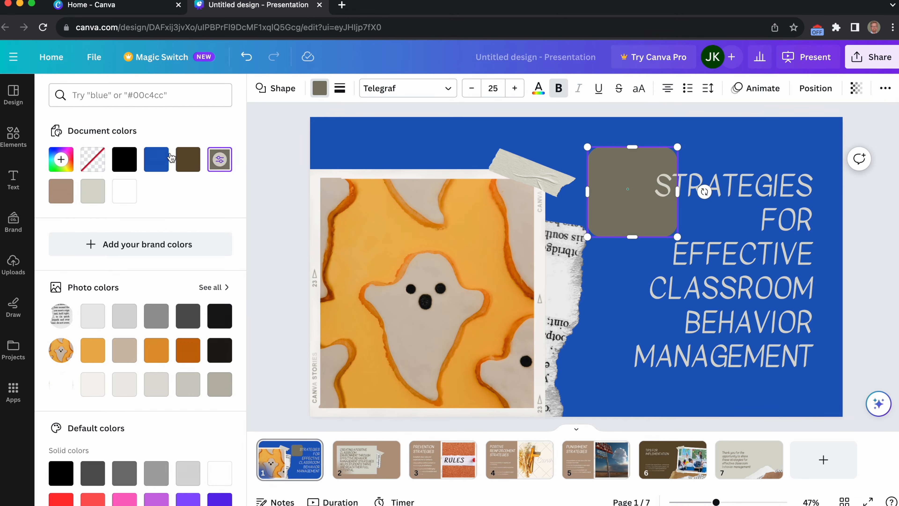
{"action": "left_click", "coordinate": [64, 157]}
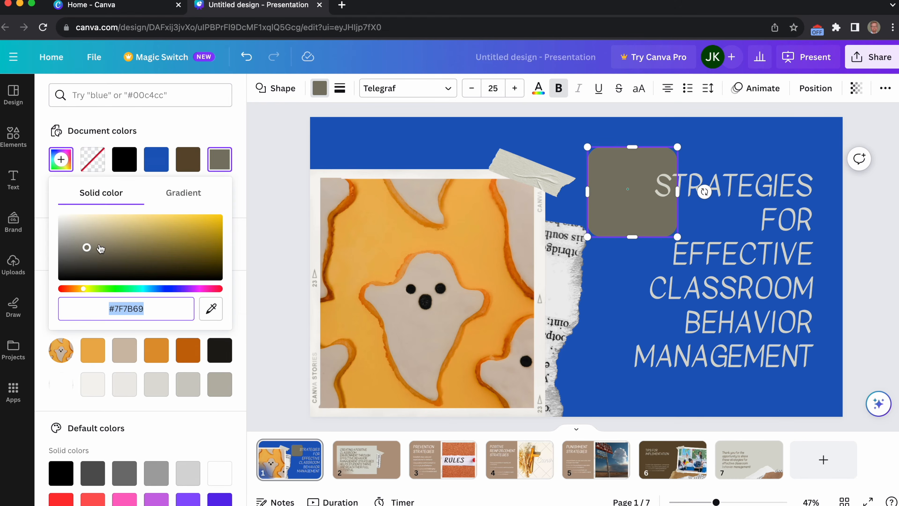
{"action": "left_click", "coordinate": [168, 289]}
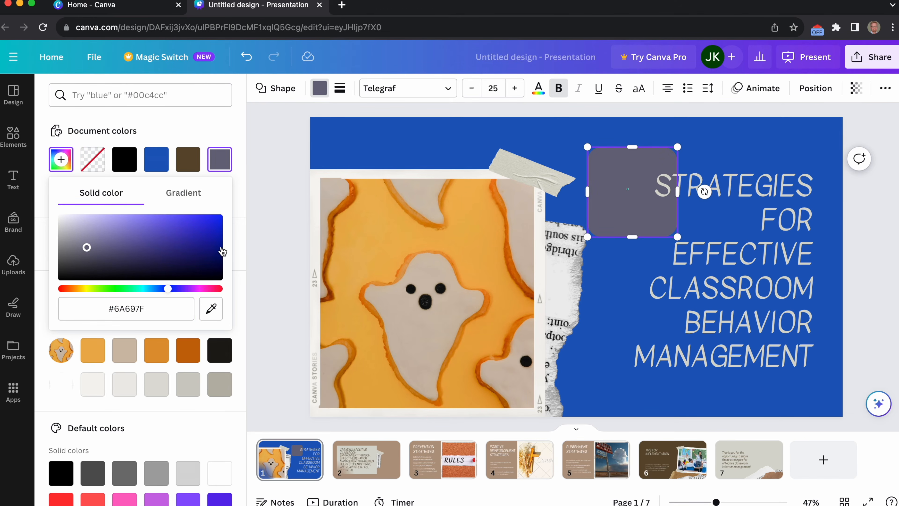
{"action": "left_click", "coordinate": [213, 252]}
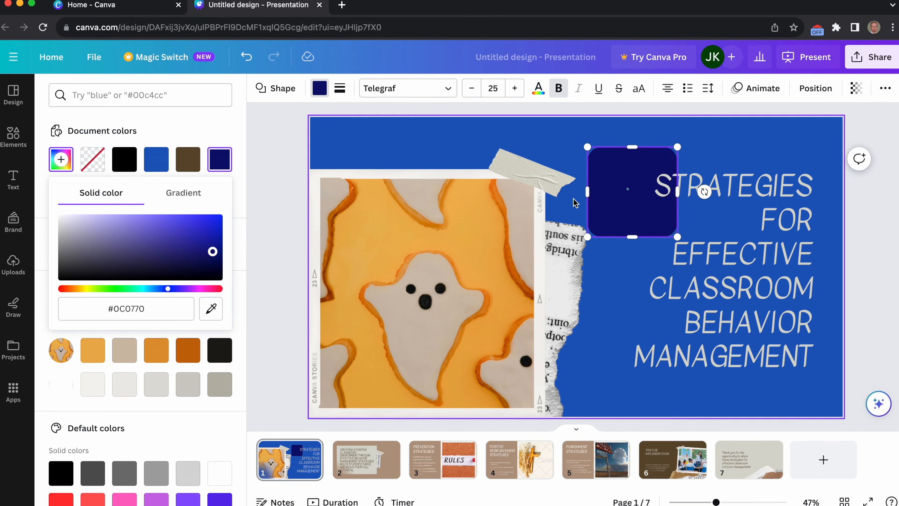
Stretch the navy rounded shape rightward so that it spans the full width of the title text.
{"action": "left_click_drag", "start_coordinate": [677, 191], "coordinate": [829, 187]}
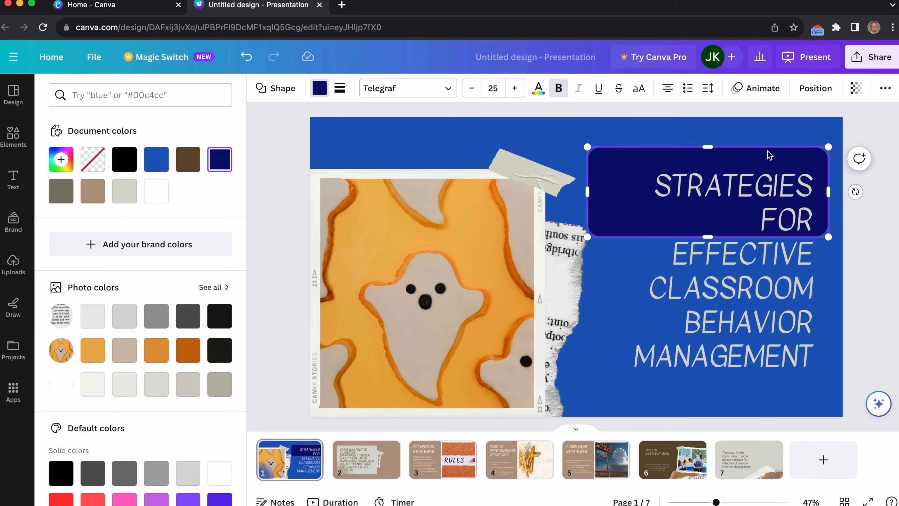
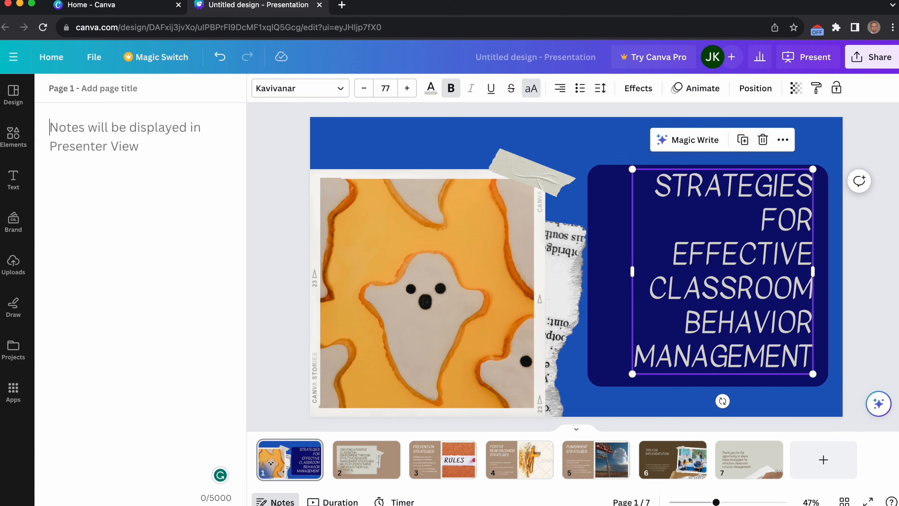
Examine the slide durations, the presentation timer and the grid overview of all slides.
{"action": "left_click", "coordinate": [335, 502]}
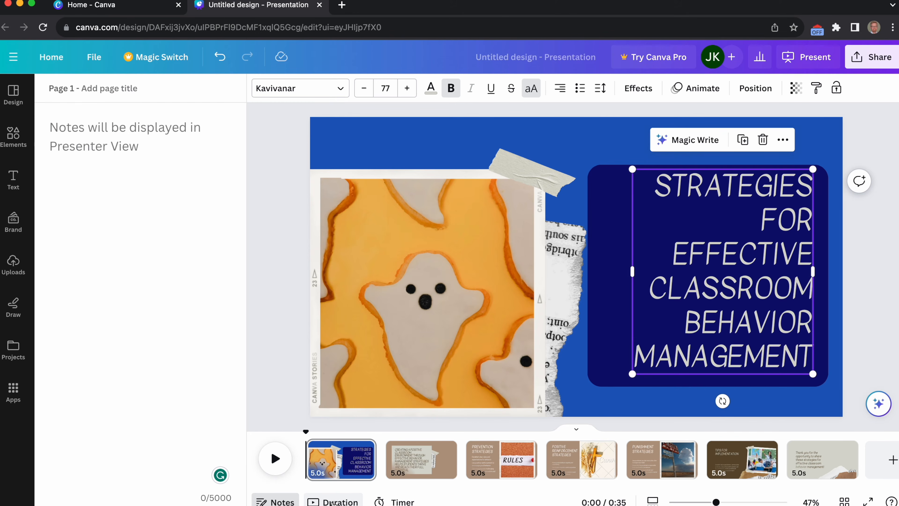
{"action": "left_click", "coordinate": [400, 501]}
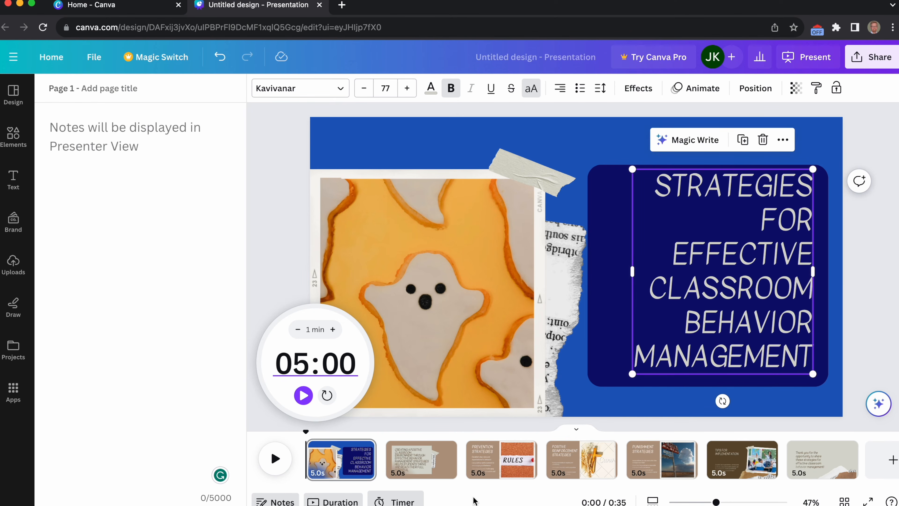
{"action": "left_click", "coordinate": [391, 502]}
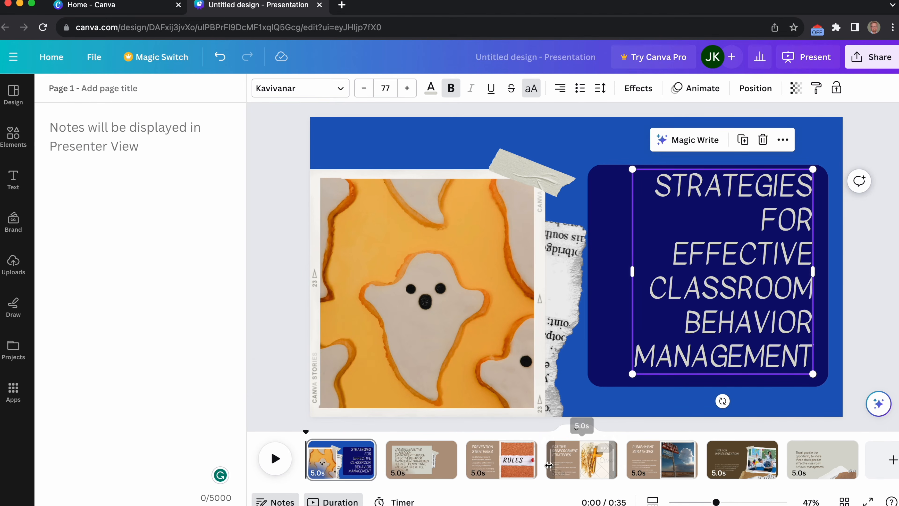
{"action": "scroll", "coordinate": [550, 465], "scroll_direction": "right", "scroll_amount": 1}
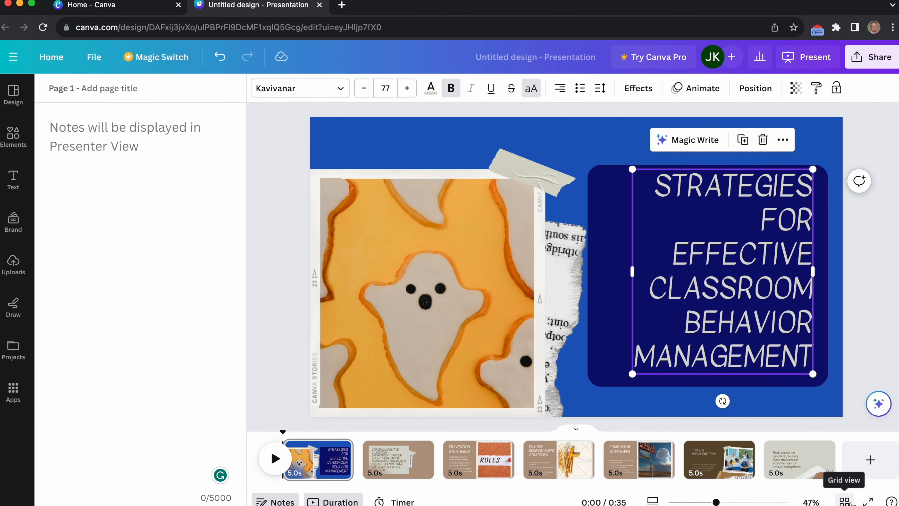
{"action": "left_click", "coordinate": [844, 501]}
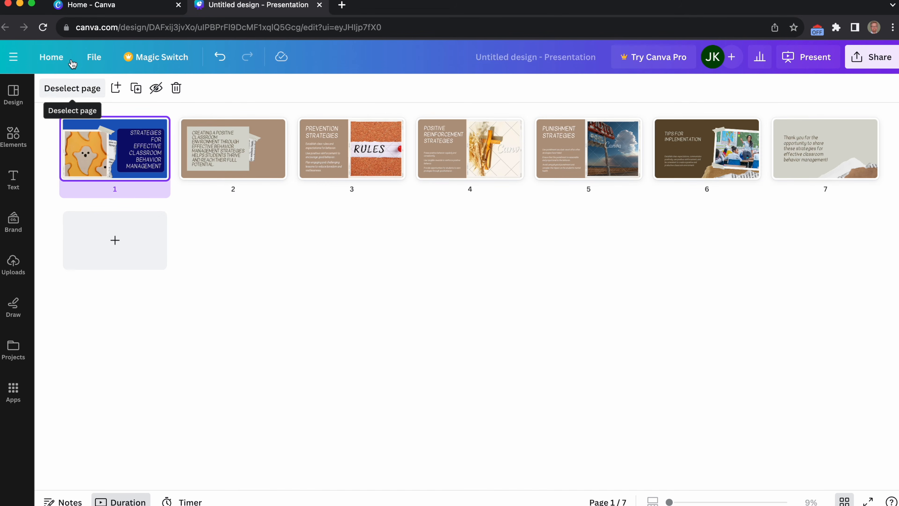
Return to the home page and rename the classroom behaviour presentation in the recent designs as "Behaviour managment".
{"action": "left_click", "coordinate": [49, 59]}
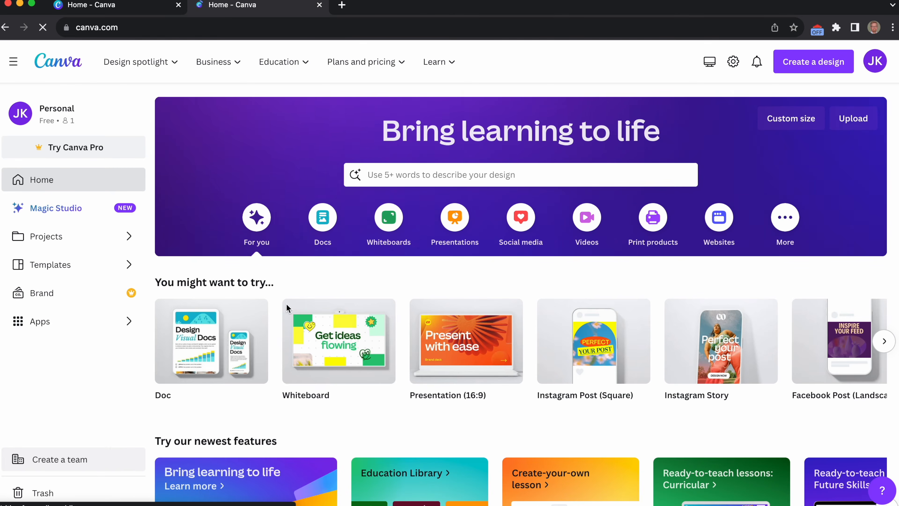
{"action": "scroll", "coordinate": [316, 369], "scroll_direction": "down", "scroll_amount": 10}
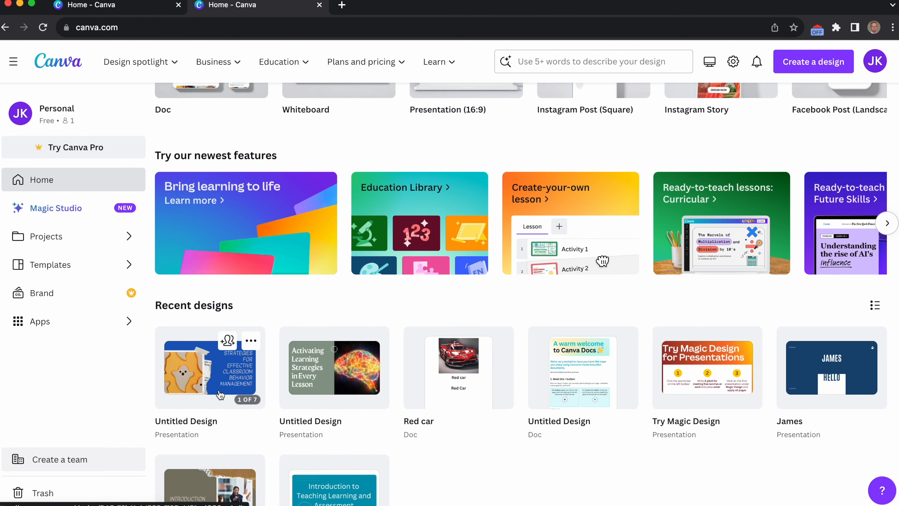
{"action": "left_click", "coordinate": [216, 421]}
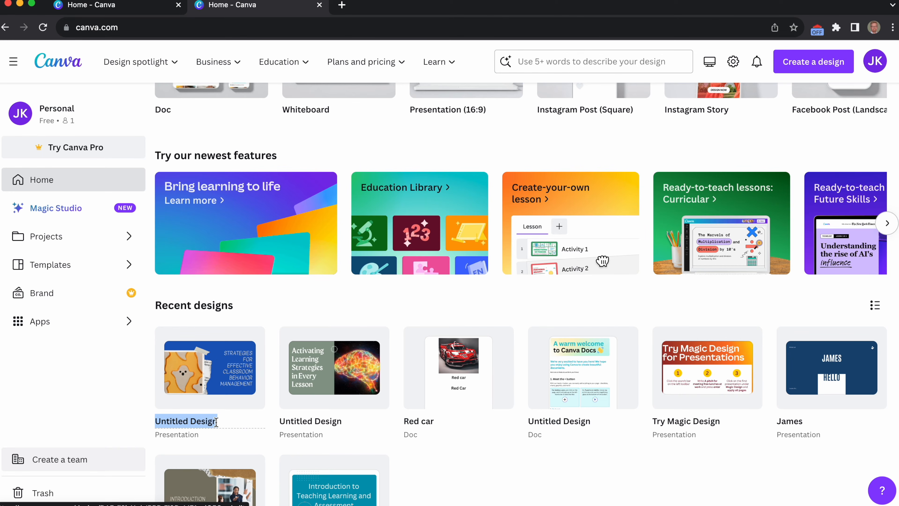
{"action": "type", "text": "B"}
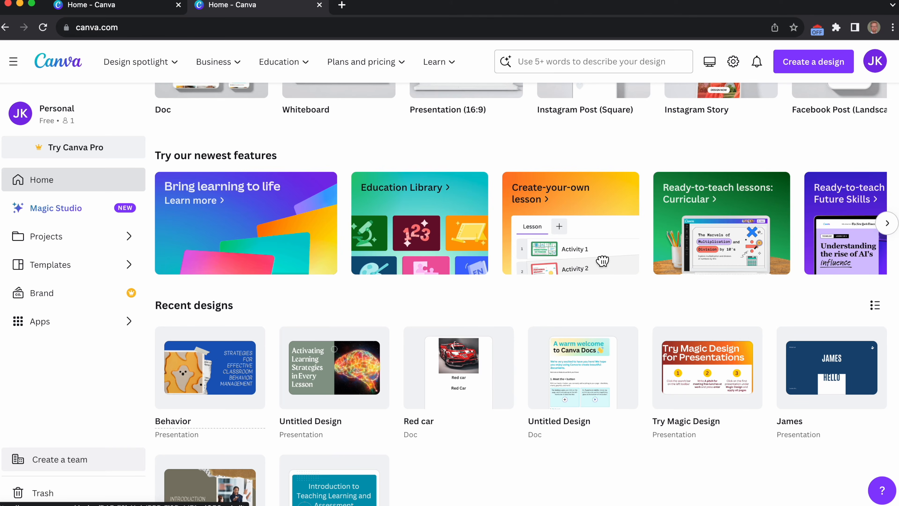
{"action": "type", "text": "ehaviour managment"}
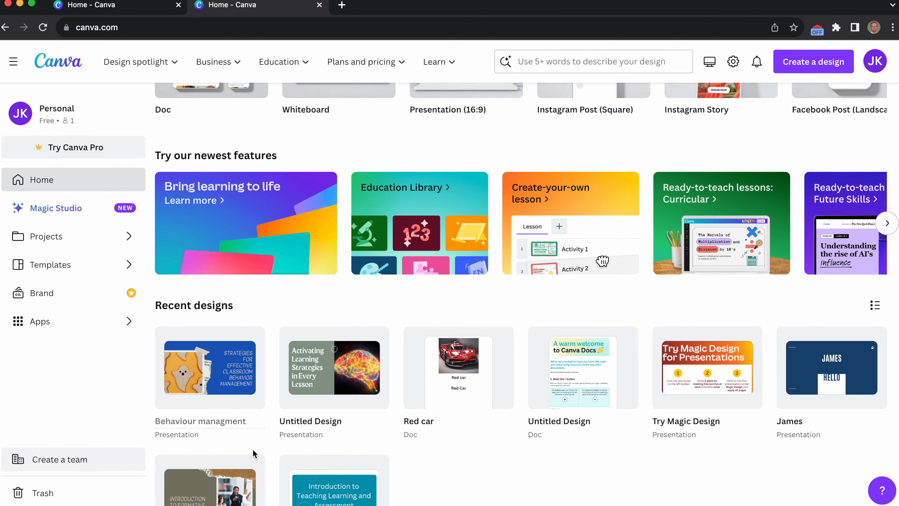
Reopen the renamed presentation and start generating an AI image from the element library.
{"action": "left_click", "coordinate": [244, 382]}
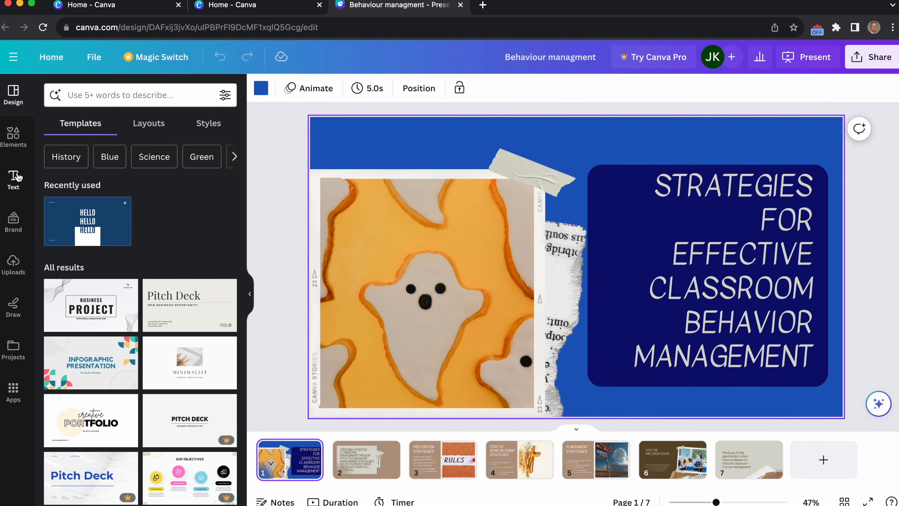
{"action": "left_click", "coordinate": [14, 136]}
{"action": "scroll", "coordinate": [152, 278], "scroll_direction": "down", "scroll_amount": 3}
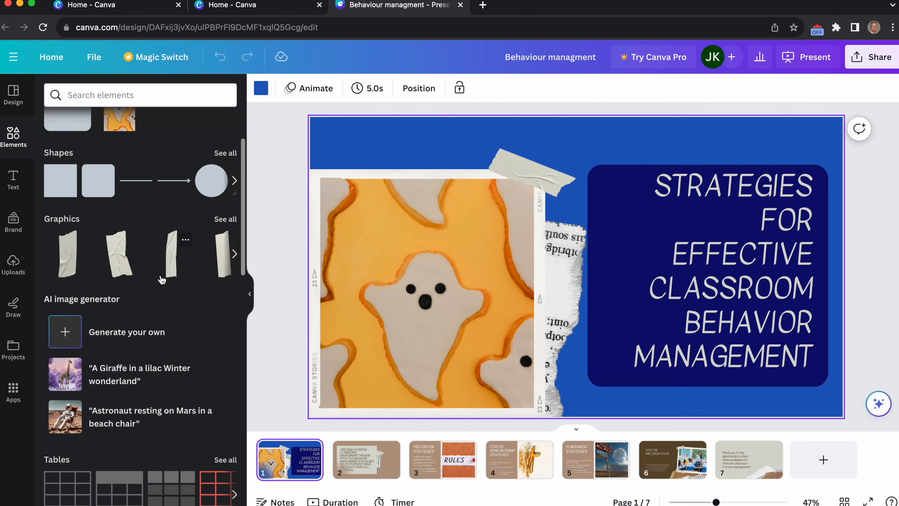
{"action": "scroll", "coordinate": [96, 281], "scroll_direction": "down", "scroll_amount": 4}
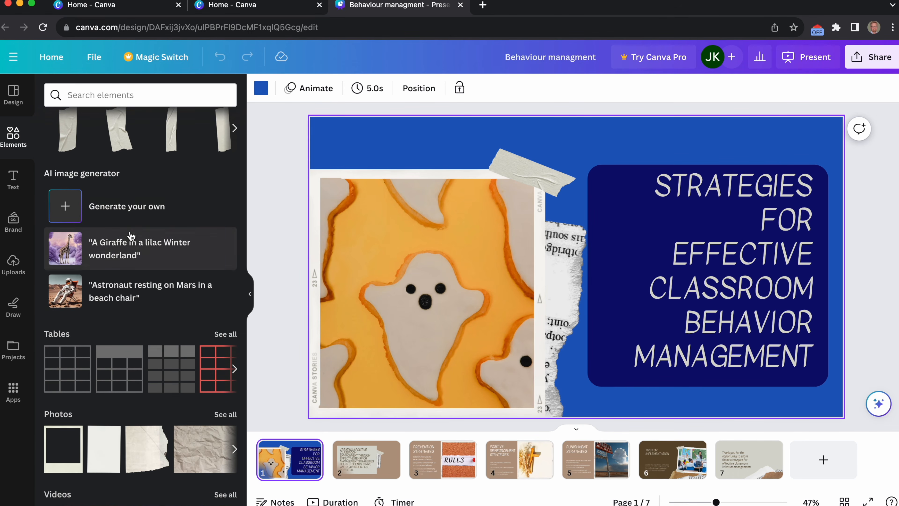
{"action": "left_click", "coordinate": [115, 214]}
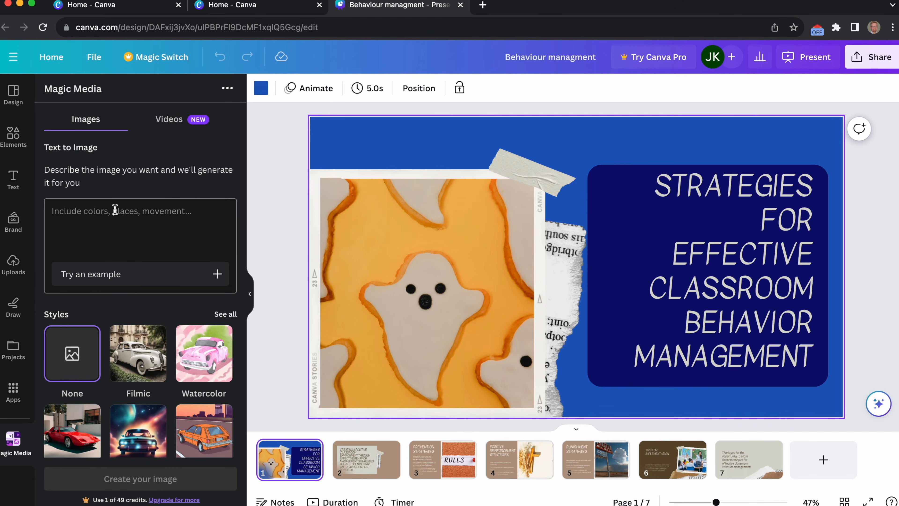
Generate images for "Classroom with students misbehaving" and replace the first slide's ghost photo with the one showing two adults standing beside seated students.
{"action": "left_click", "coordinate": [89, 220]}
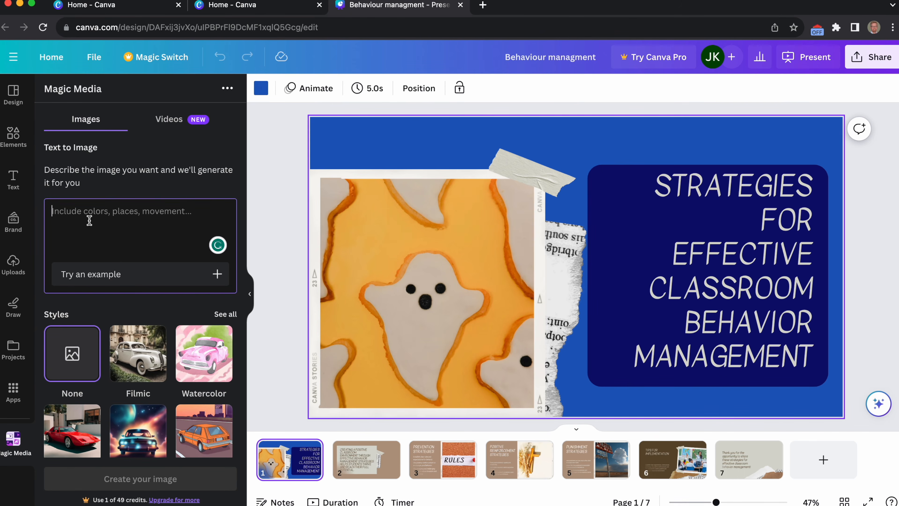
{"action": "type", "text": "c"}
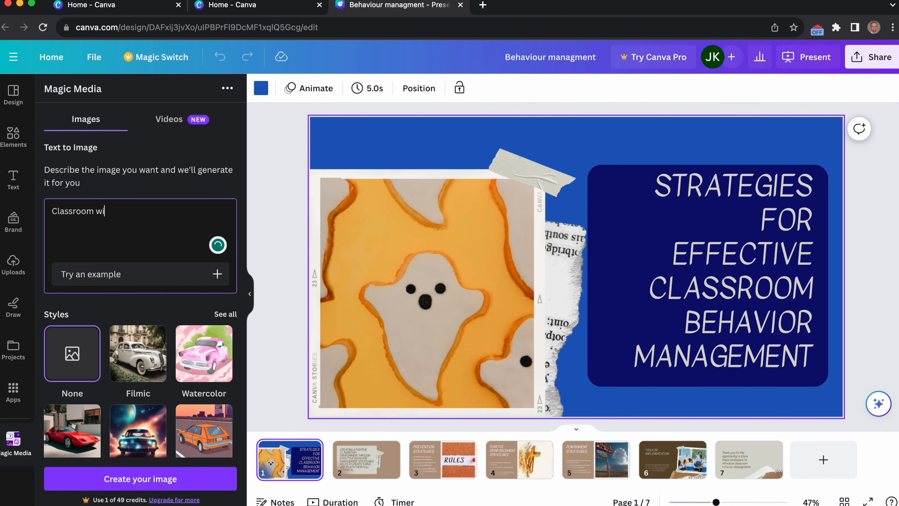
{"action": "type", "text": "lassroom with students mis behaing"}
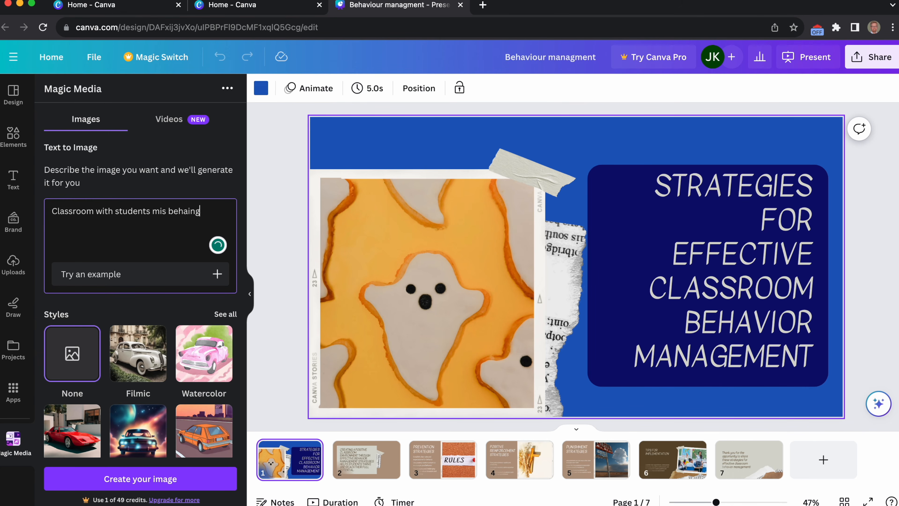
{"action": "left_click", "coordinate": [176, 213]}
{"action": "left_click", "coordinate": [189, 212]}
{"action": "type", "text": "v"}
{"action": "left_click", "coordinate": [169, 212]}
{"action": "key", "text": "BackSpace"}
{"action": "key", "text": "BackSpace"}
{"action": "key", "text": "Return"}
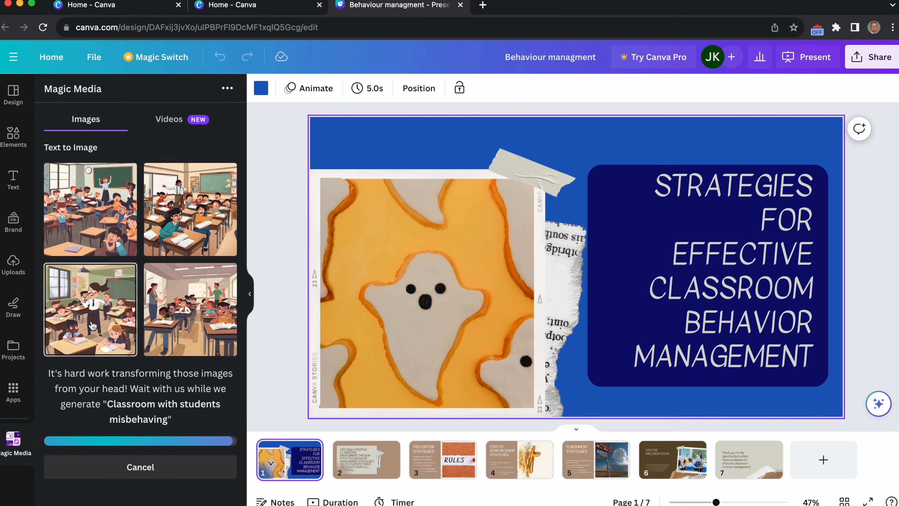
{"action": "left_click_drag", "start_coordinate": [184, 319], "coordinate": [399, 313]}
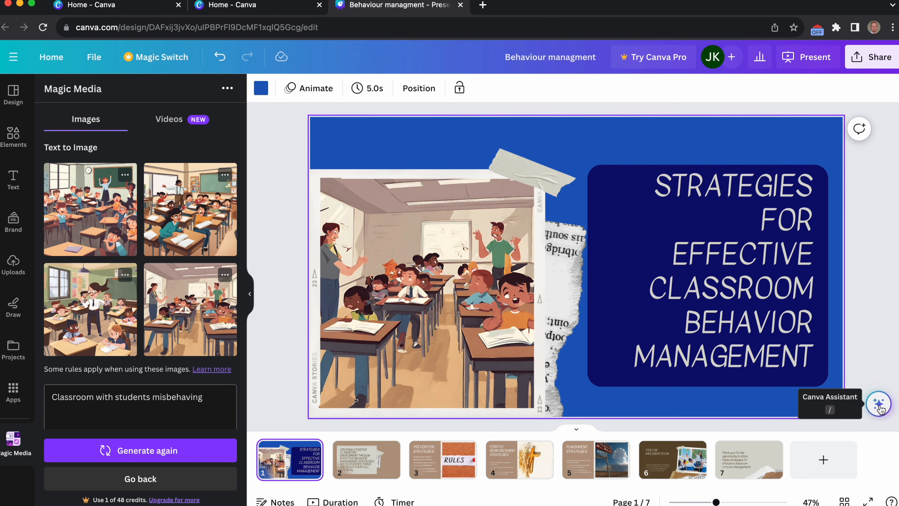
Go to the second slide and review the design's sharing options and PDF Standard download settings.
{"action": "left_click", "coordinate": [393, 465]}
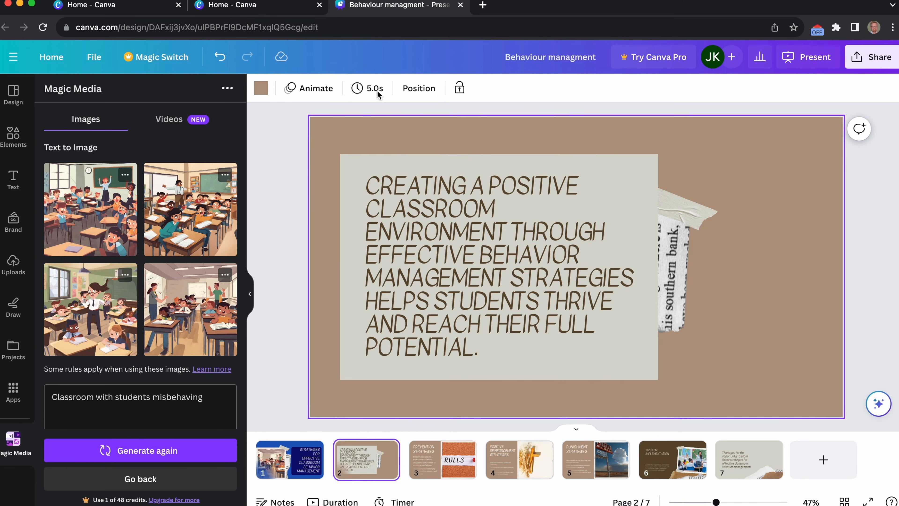
{"action": "left_click", "coordinate": [873, 66]}
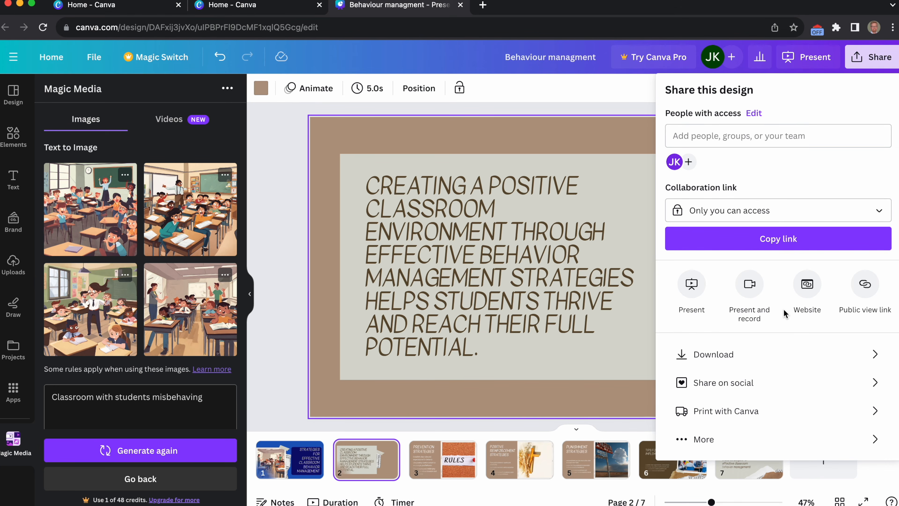
{"action": "left_click", "coordinate": [871, 354]}
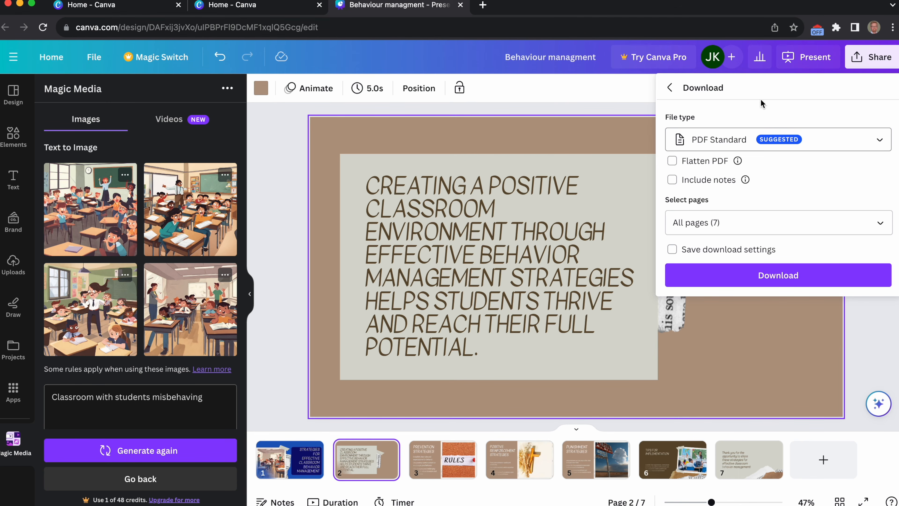
{"action": "left_click", "coordinate": [670, 87]}
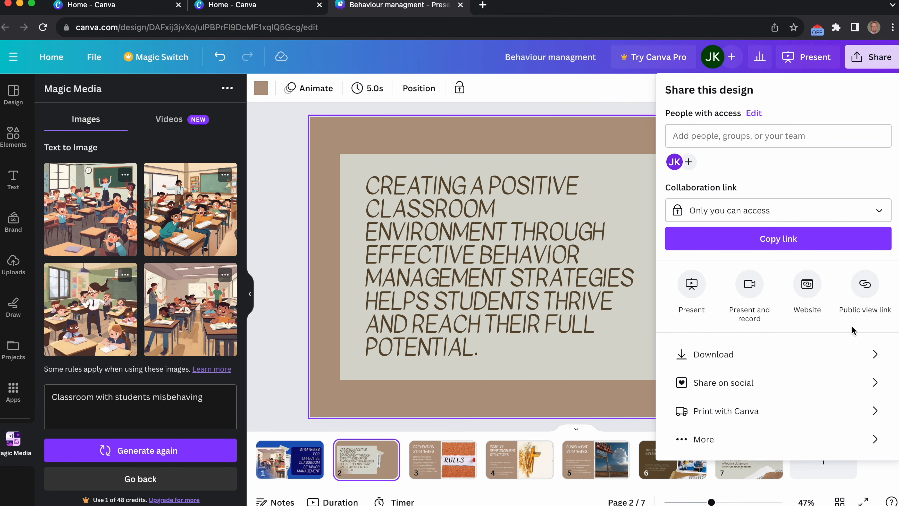
Try to download all seven pages of the design as a Microsoft PowerPoint document.
{"action": "left_click", "coordinate": [703, 442]}
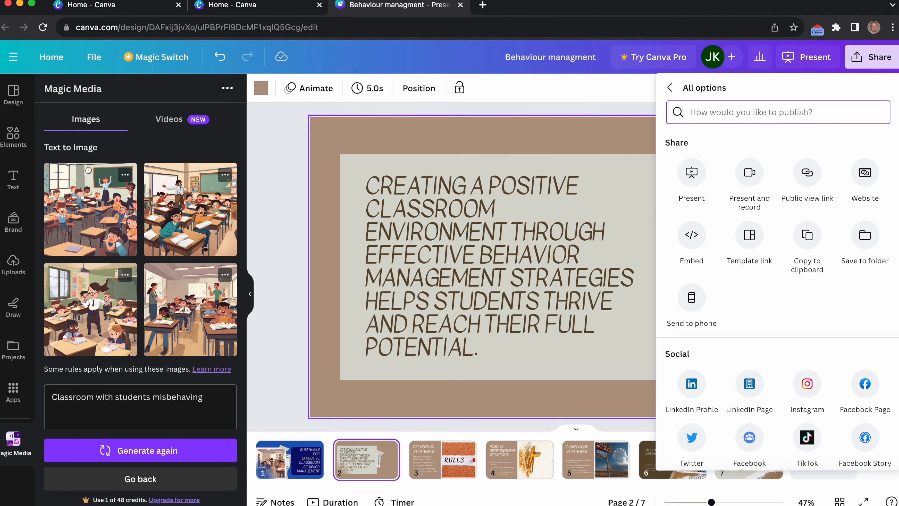
{"action": "scroll", "coordinate": [865, 314], "scroll_direction": "down", "scroll_amount": 6}
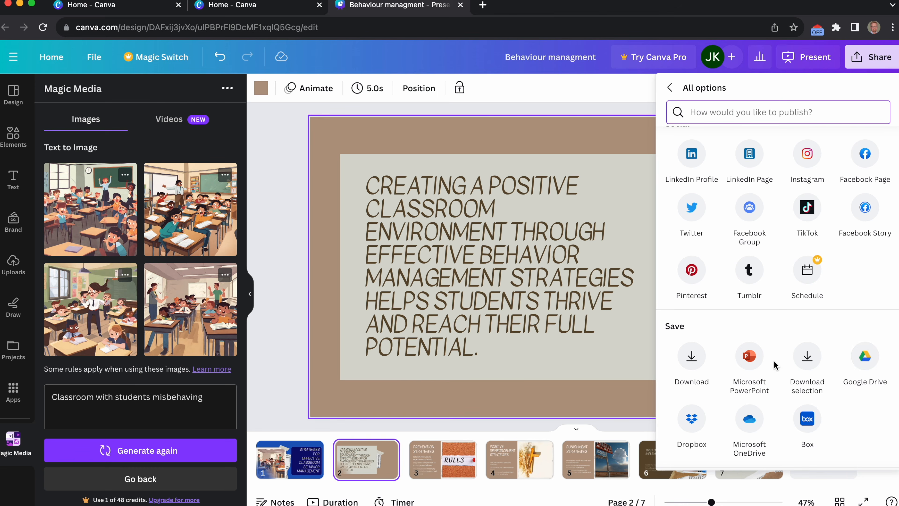
{"action": "left_click", "coordinate": [749, 358]}
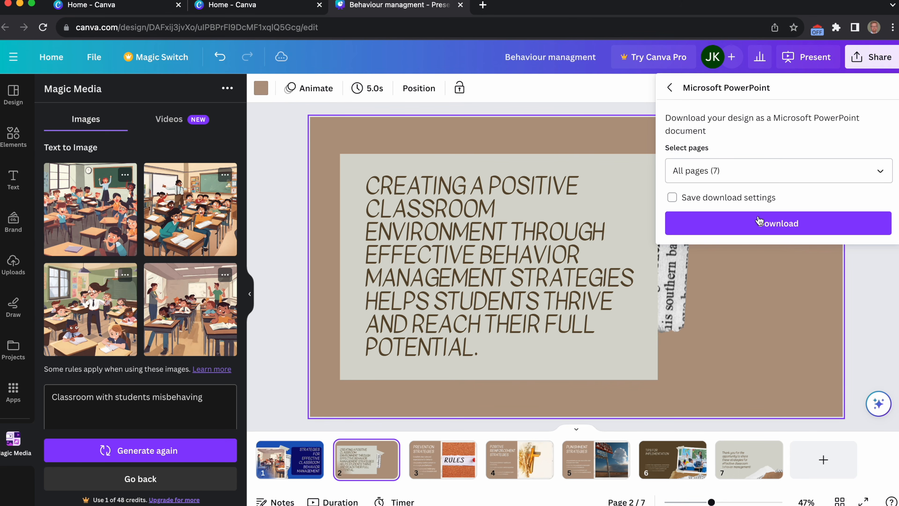
{"action": "left_click", "coordinate": [790, 225]}
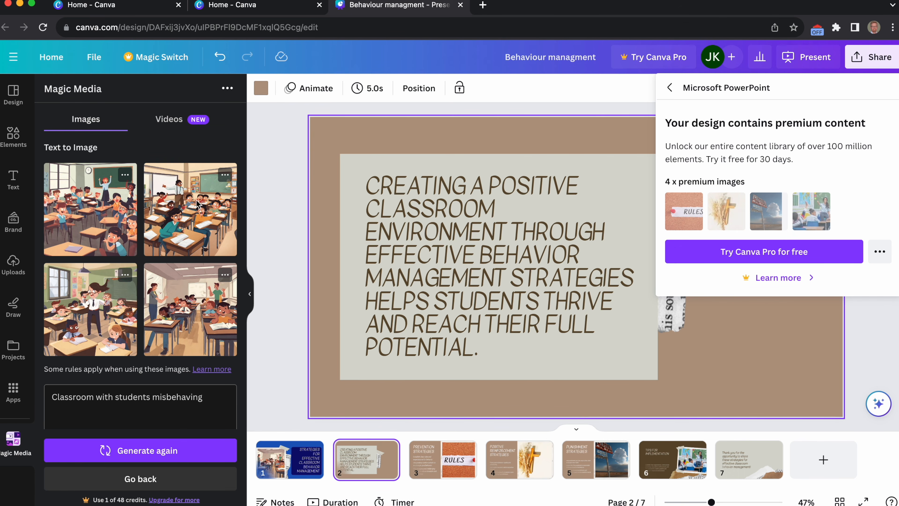
Leave the generated image results and browse the element library's tables, photos and videos.
{"action": "left_click", "coordinate": [143, 480]}
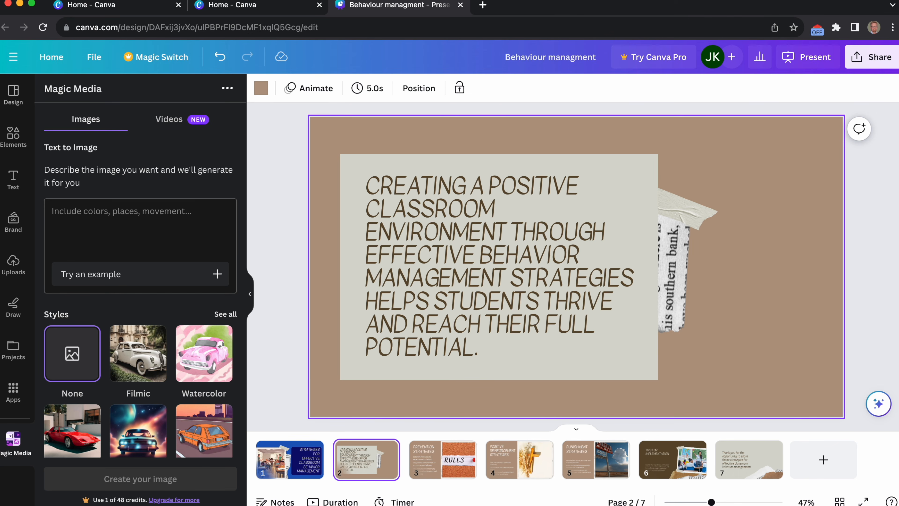
{"action": "left_click", "coordinate": [14, 133]}
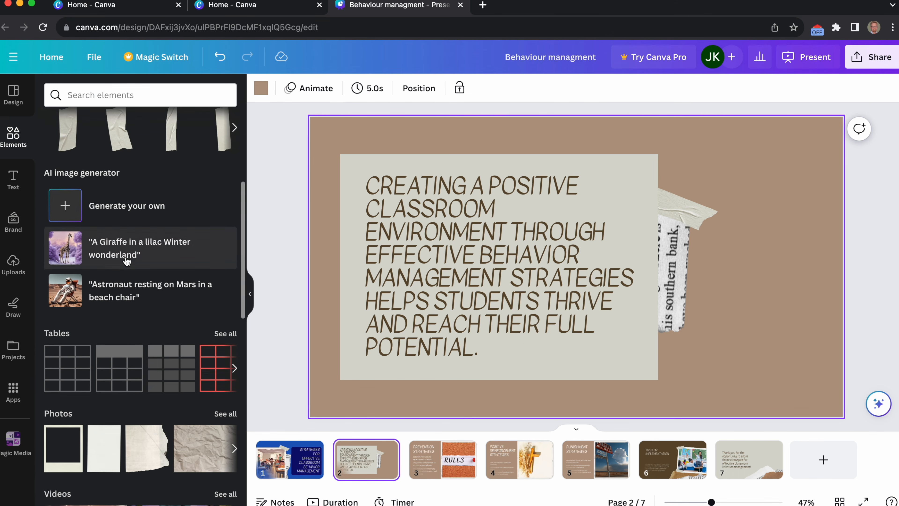
{"action": "scroll", "coordinate": [126, 262], "scroll_direction": "down", "scroll_amount": 3}
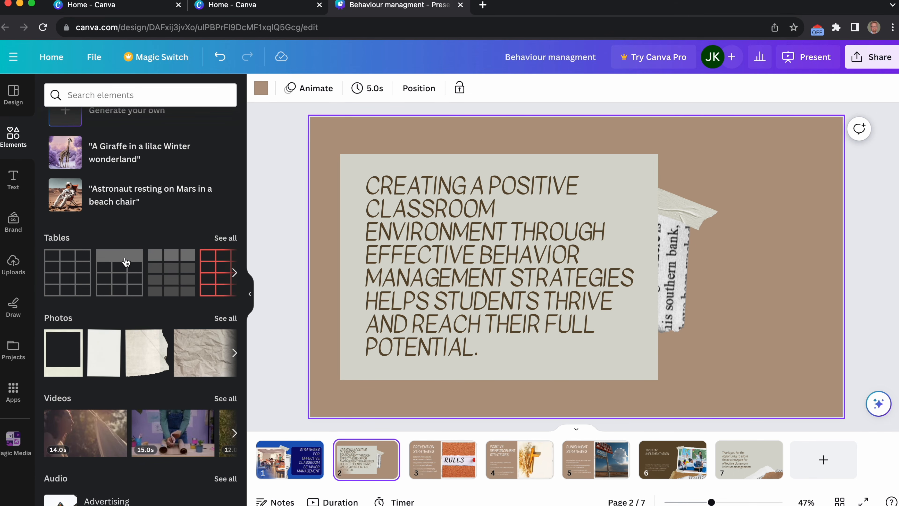